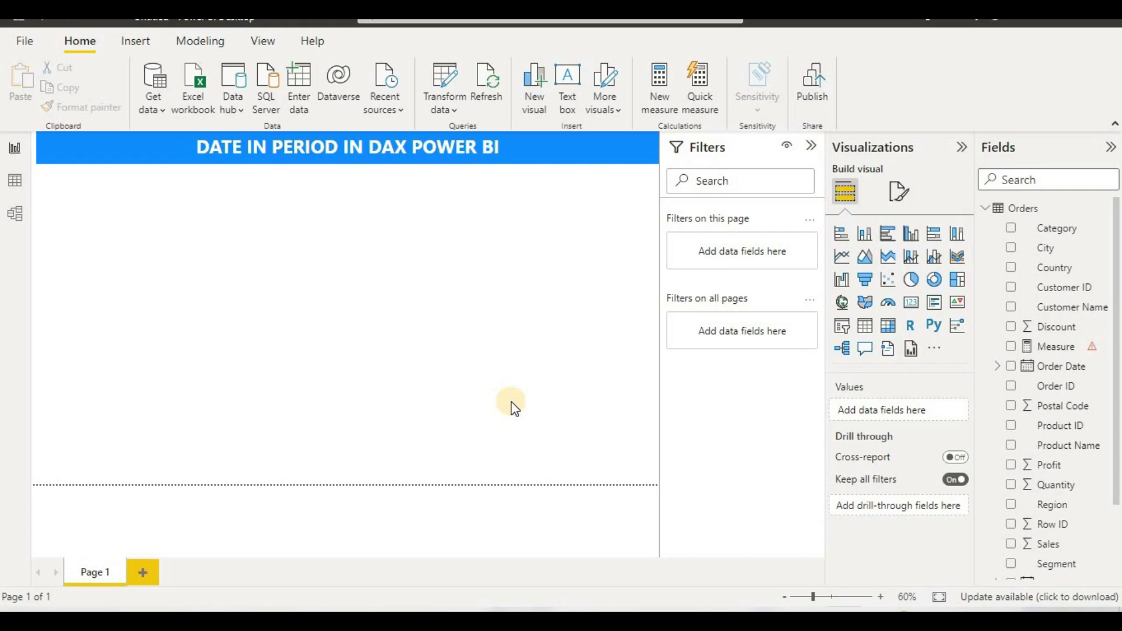
Check the total sales measure's formula on a temporary chart, then delete that chart.
scroll(1017, 444, "down", 3)
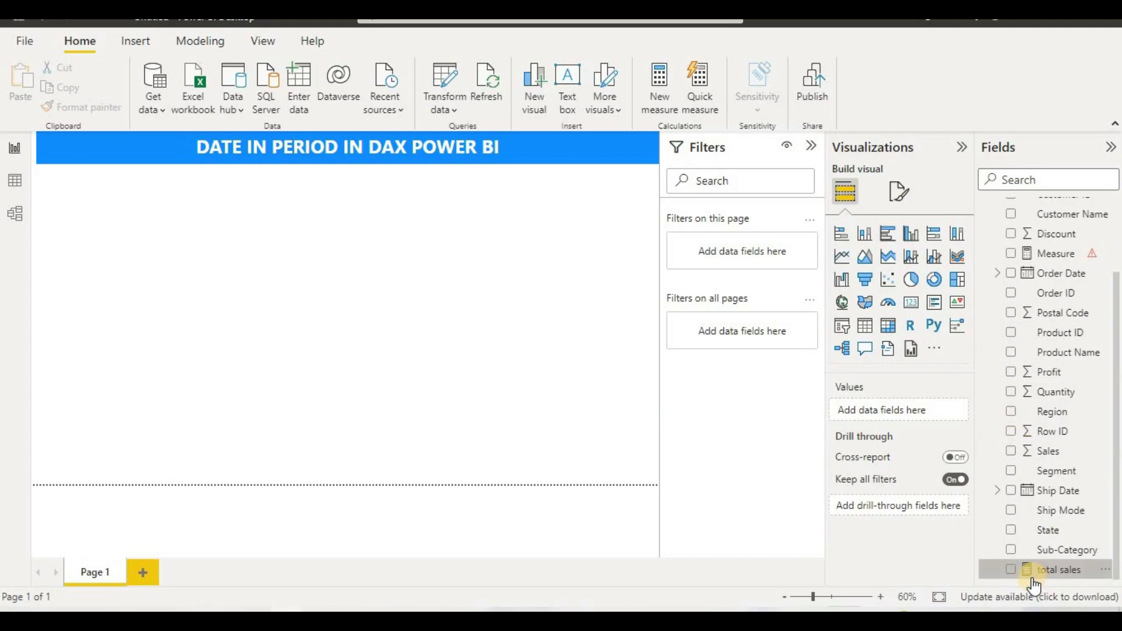
left_click(1013, 578)
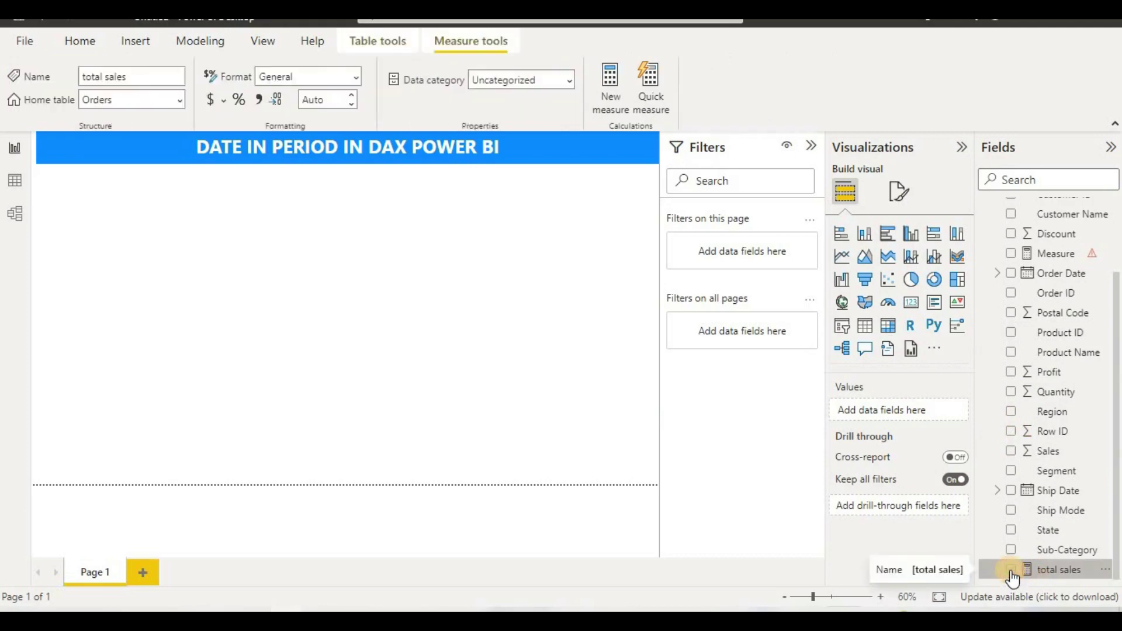
left_click(1011, 570)
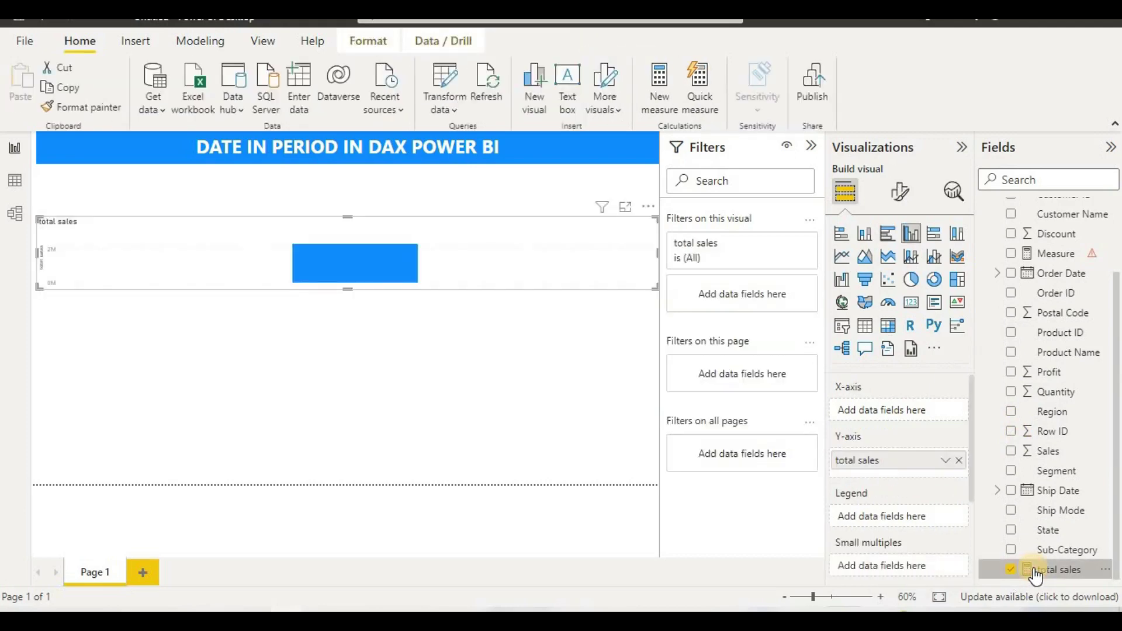
left_click(1034, 576)
left_click(140, 147)
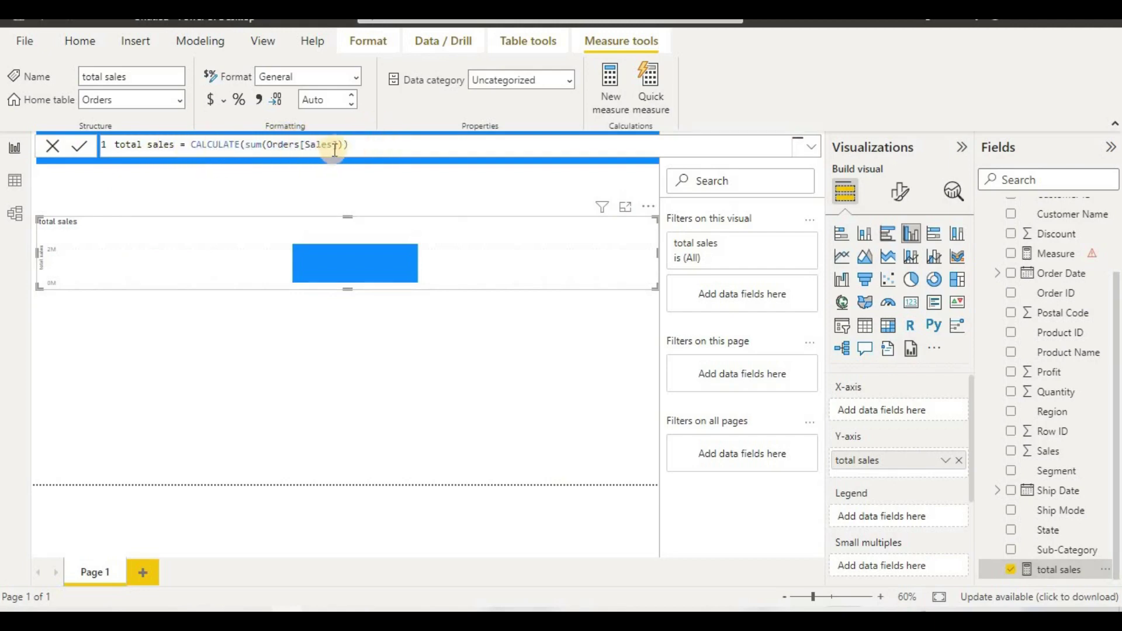
left_click(649, 208)
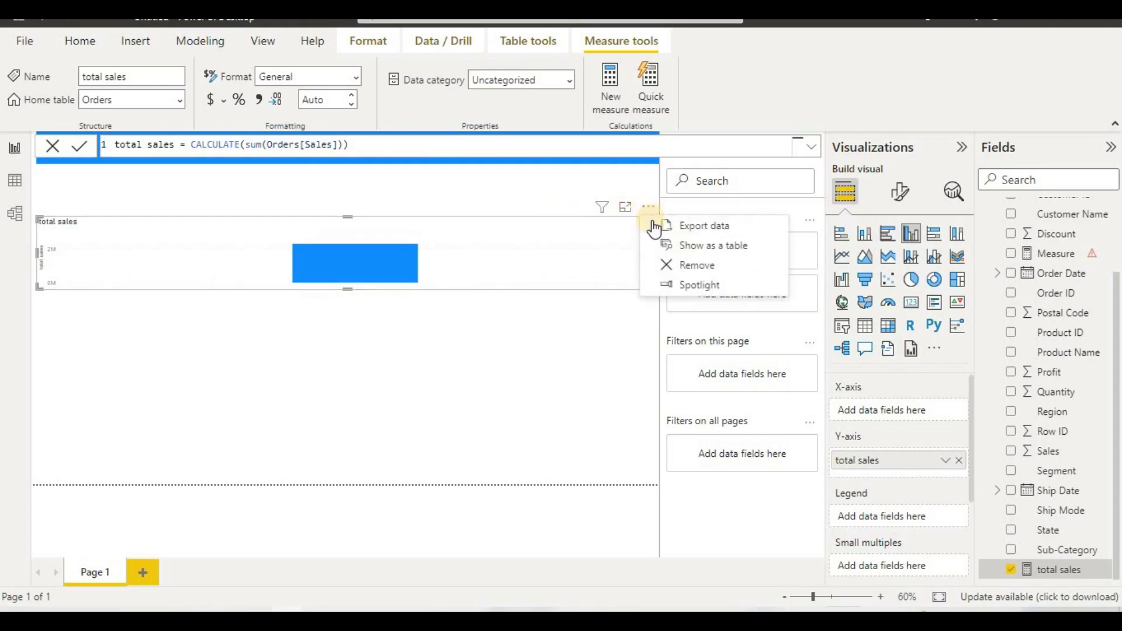
left_click(663, 265)
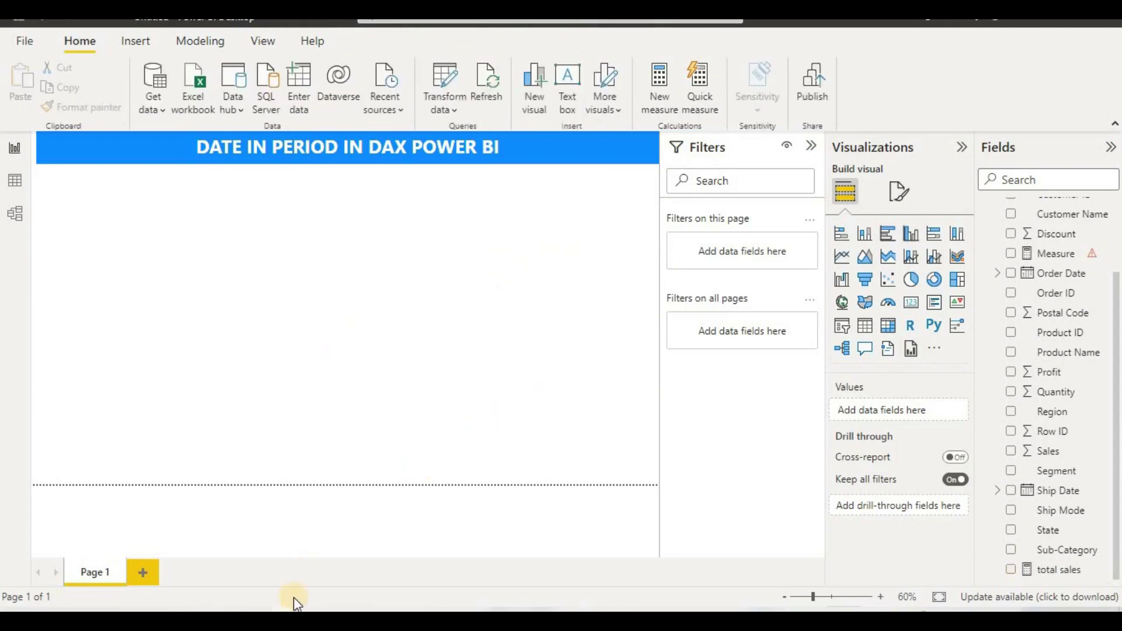
Start a new measure 3monthcumulativesales = CALCULATE([total sales], followed by a date function.
left_click(665, 96)
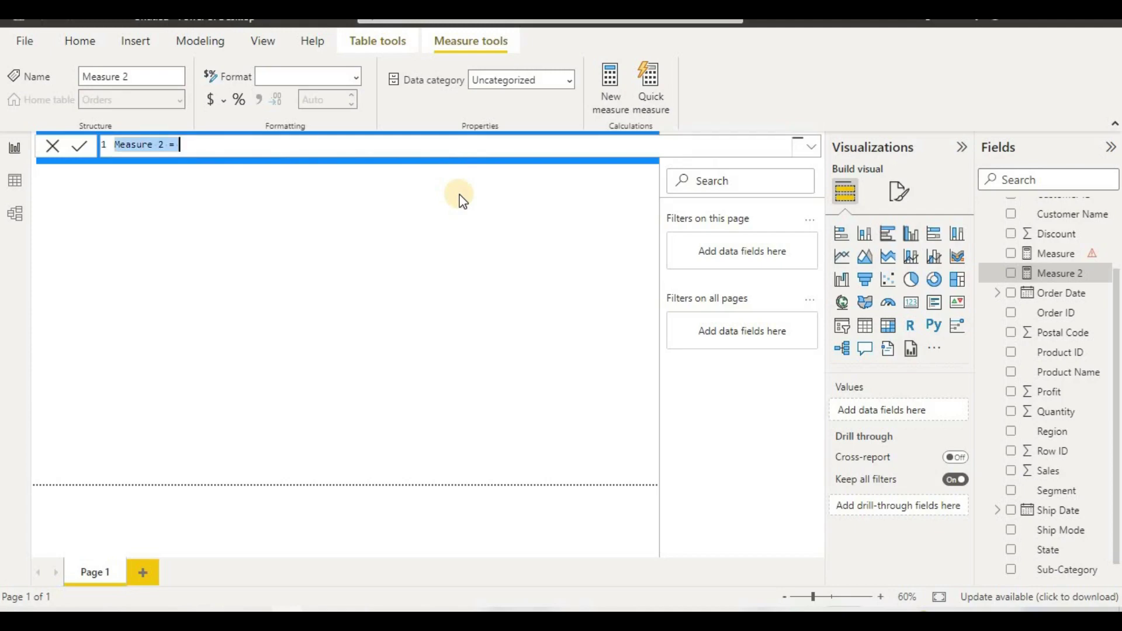
type("3monthcumulativesales=")
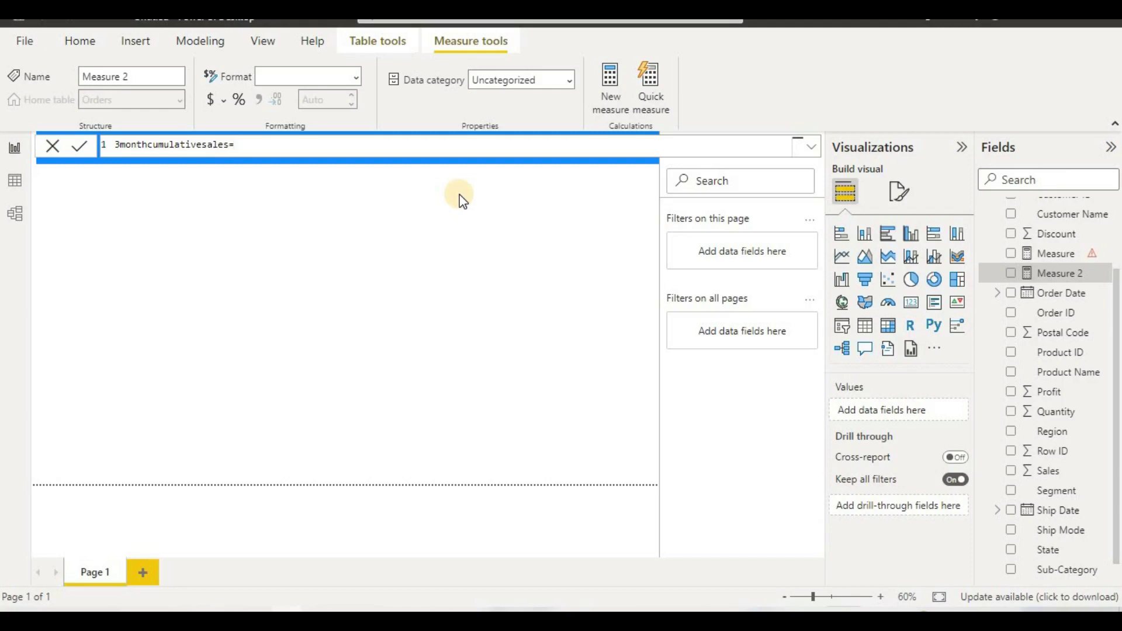
type("ca")
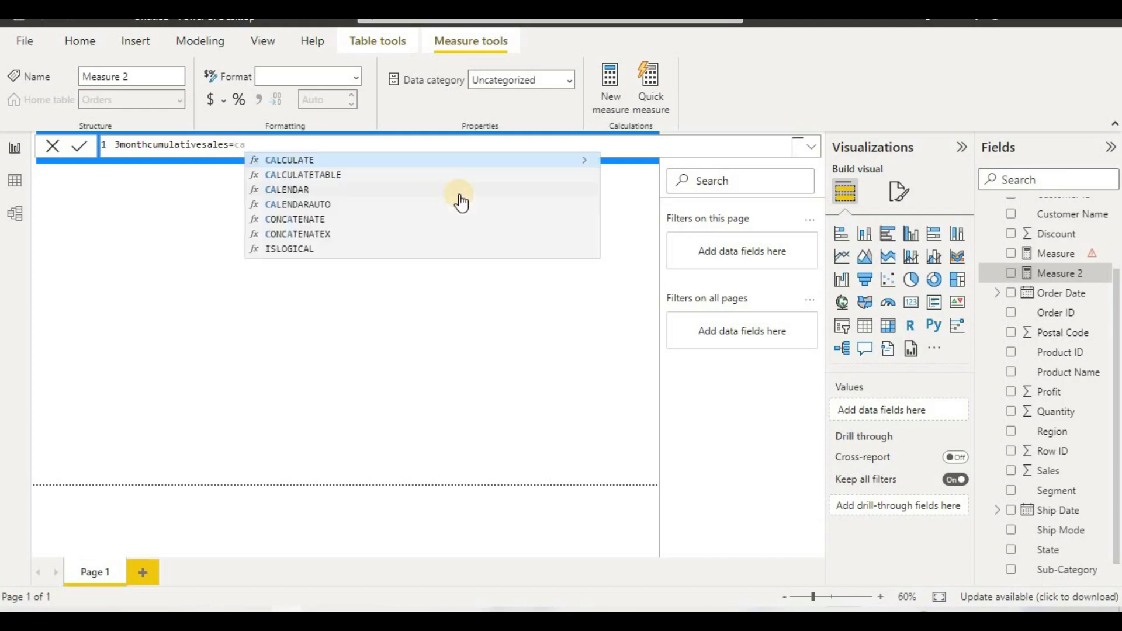
left_click(468, 159)
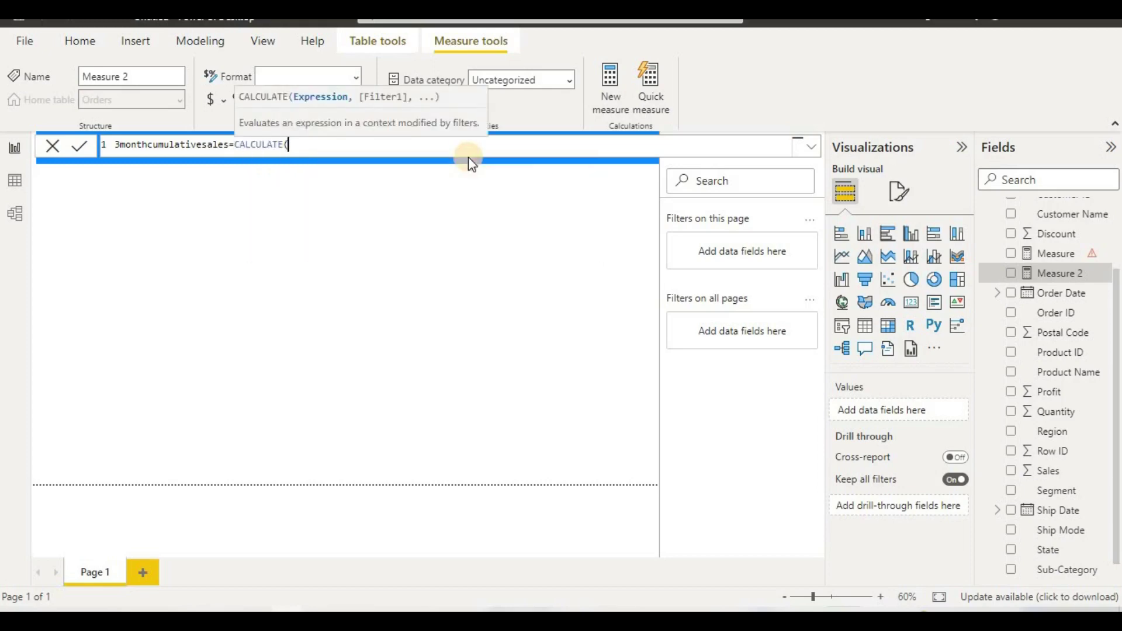
type("tota")
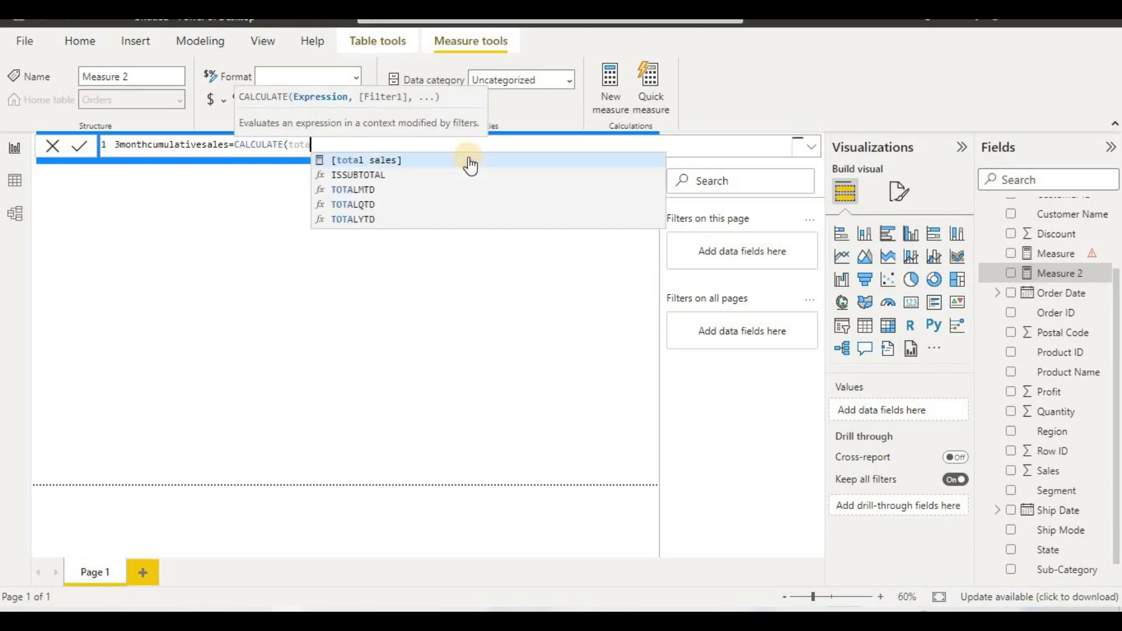
left_click(468, 158)
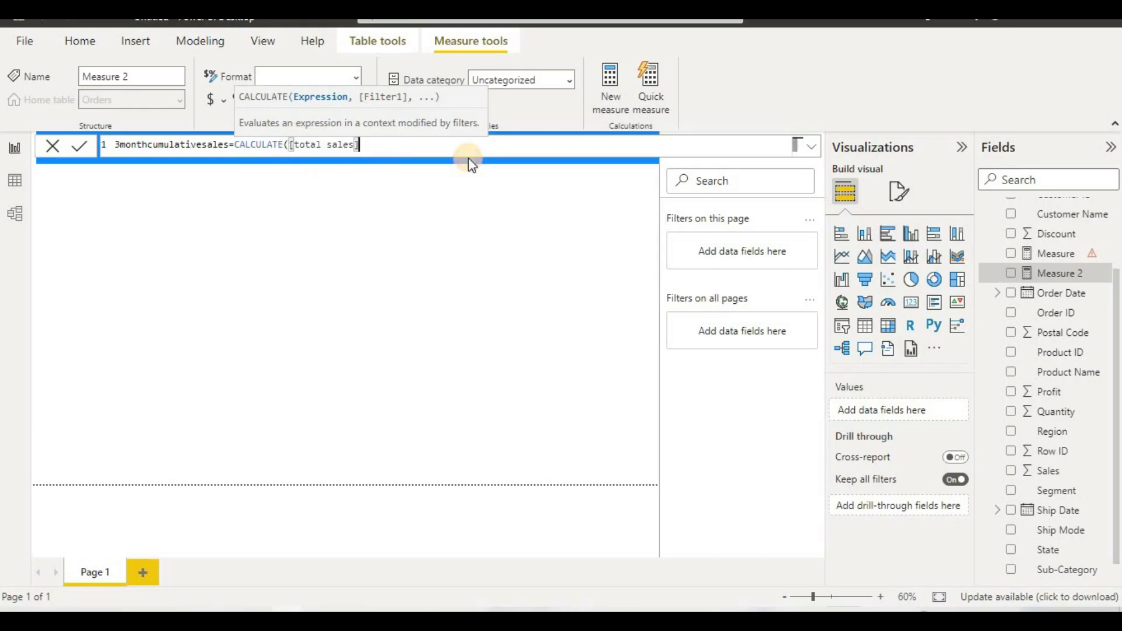
type(",")
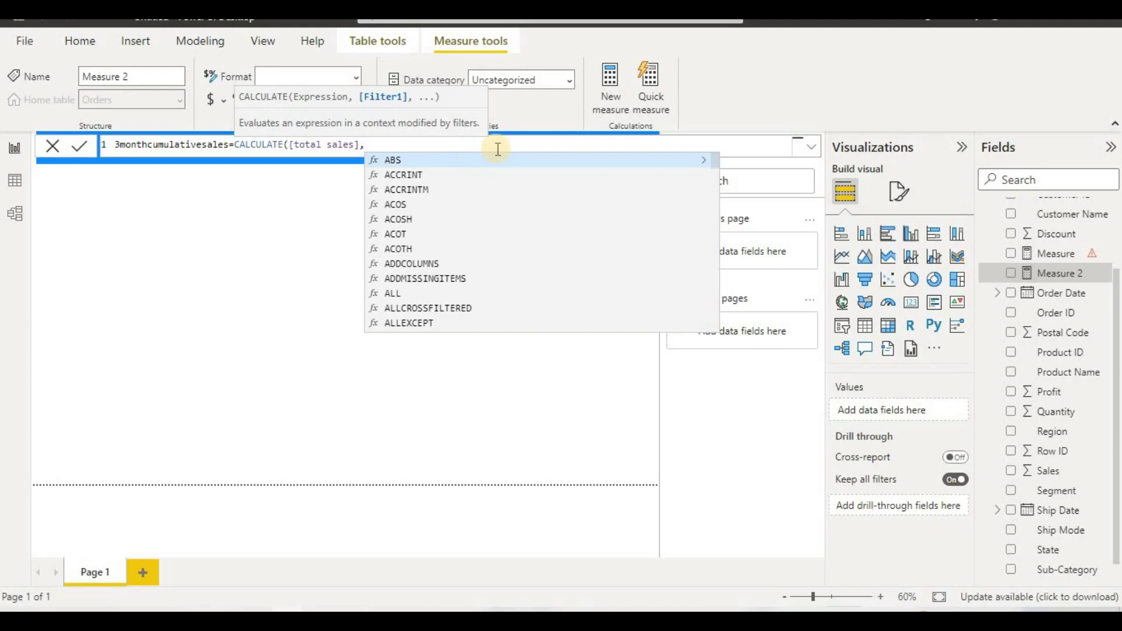
type("date")
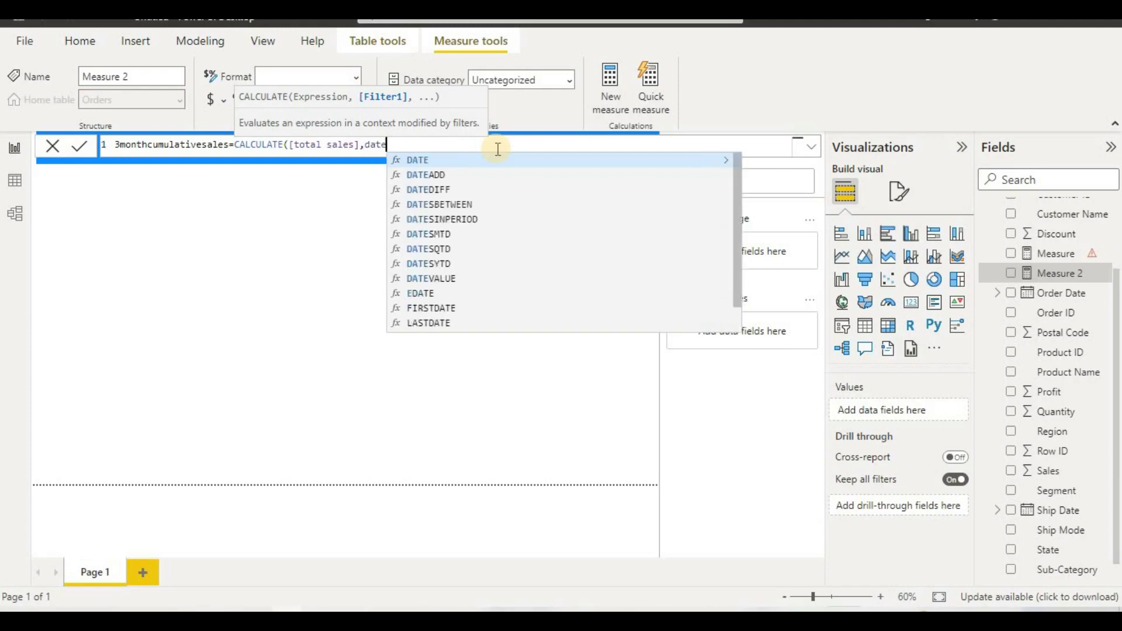
Add DATESINPERIOD over Order Date with LASTDATE(Order Date) as the start date.
left_click(523, 221)
type("or")
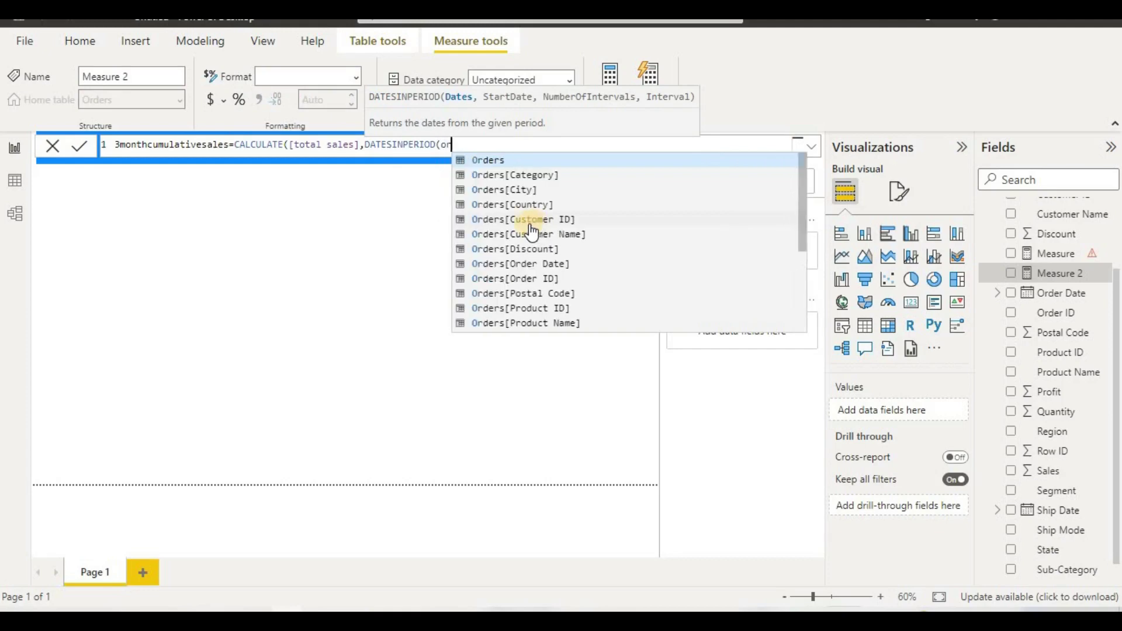
left_click(546, 263)
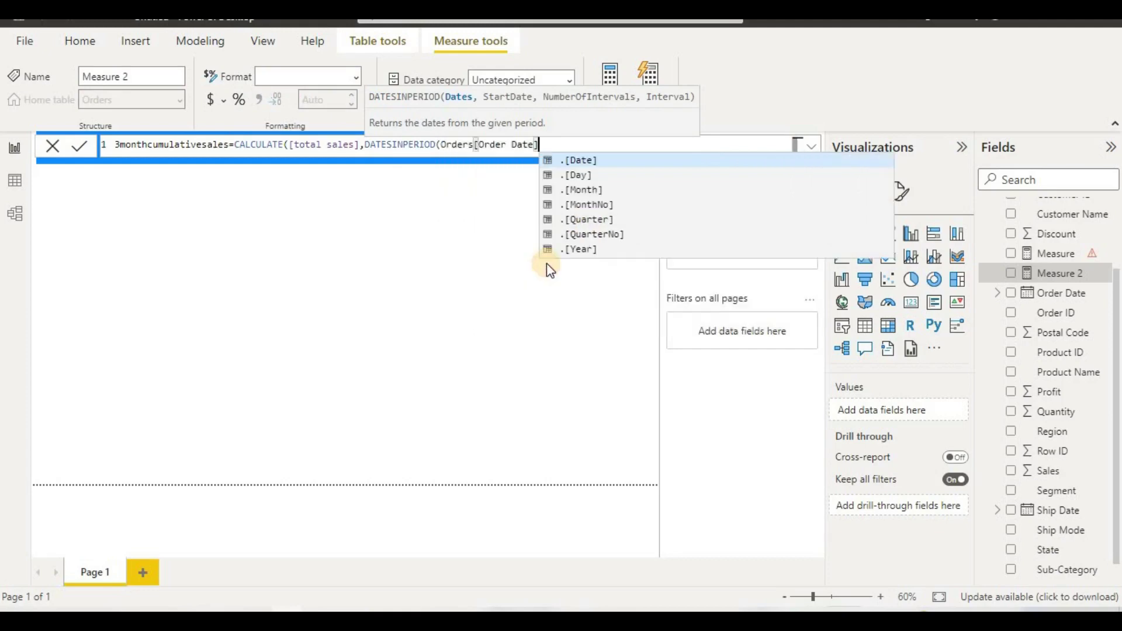
left_click(604, 159)
type(",")
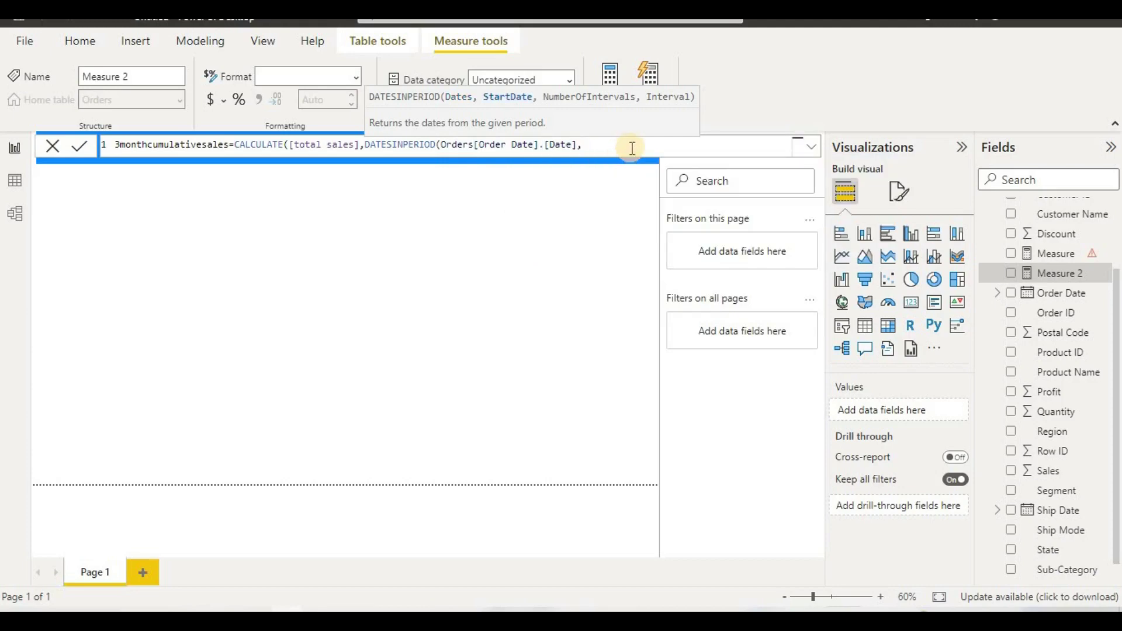
type("last")
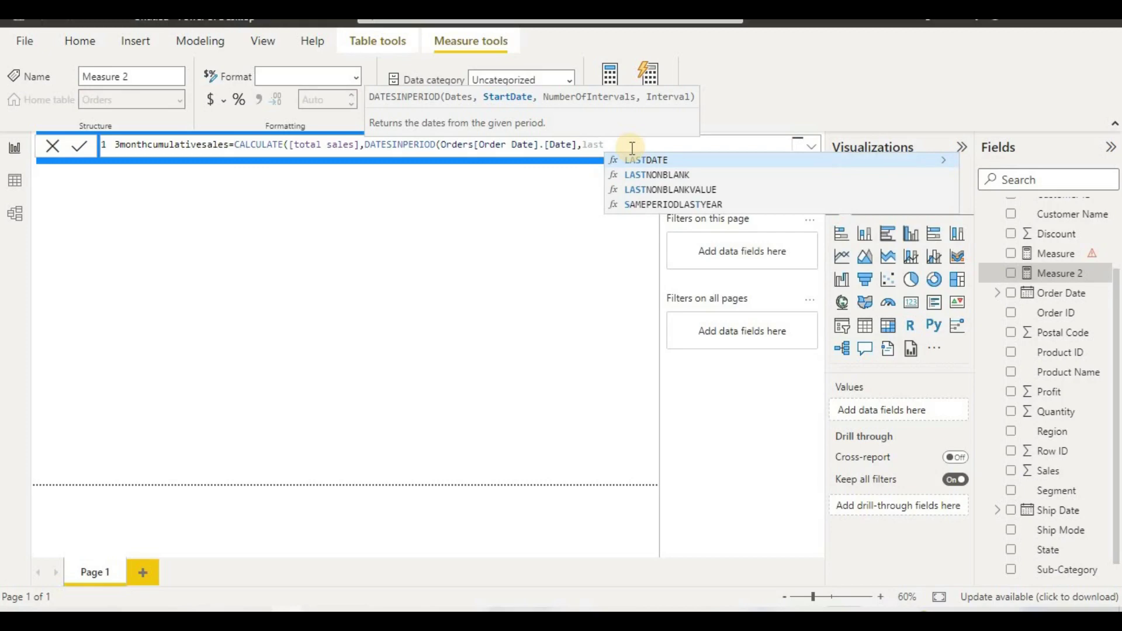
left_click(653, 164)
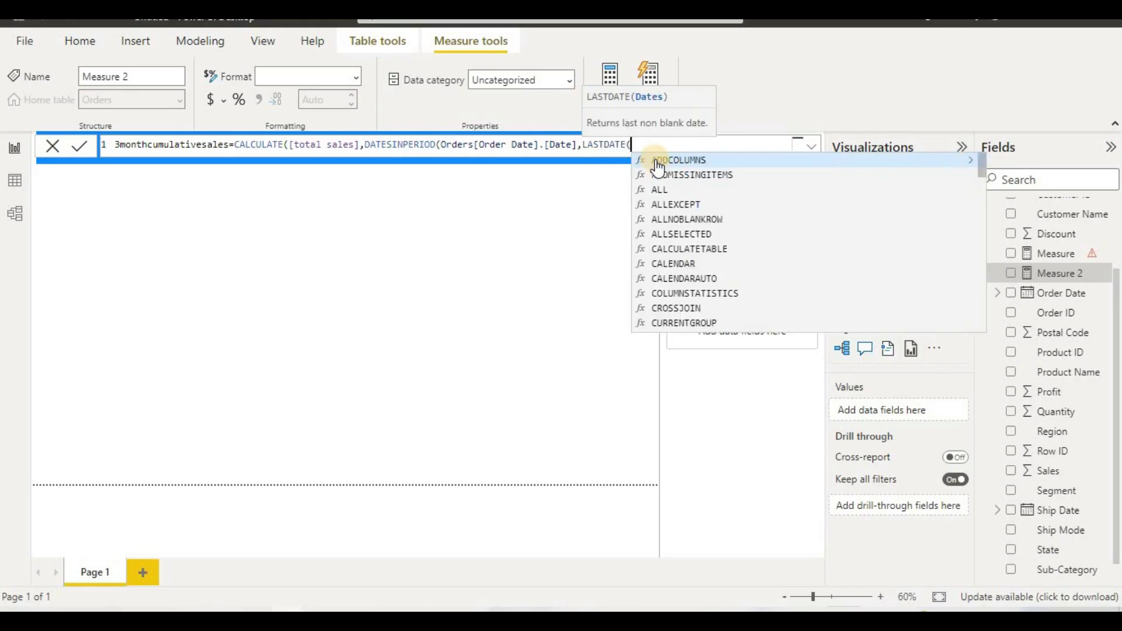
type("order")
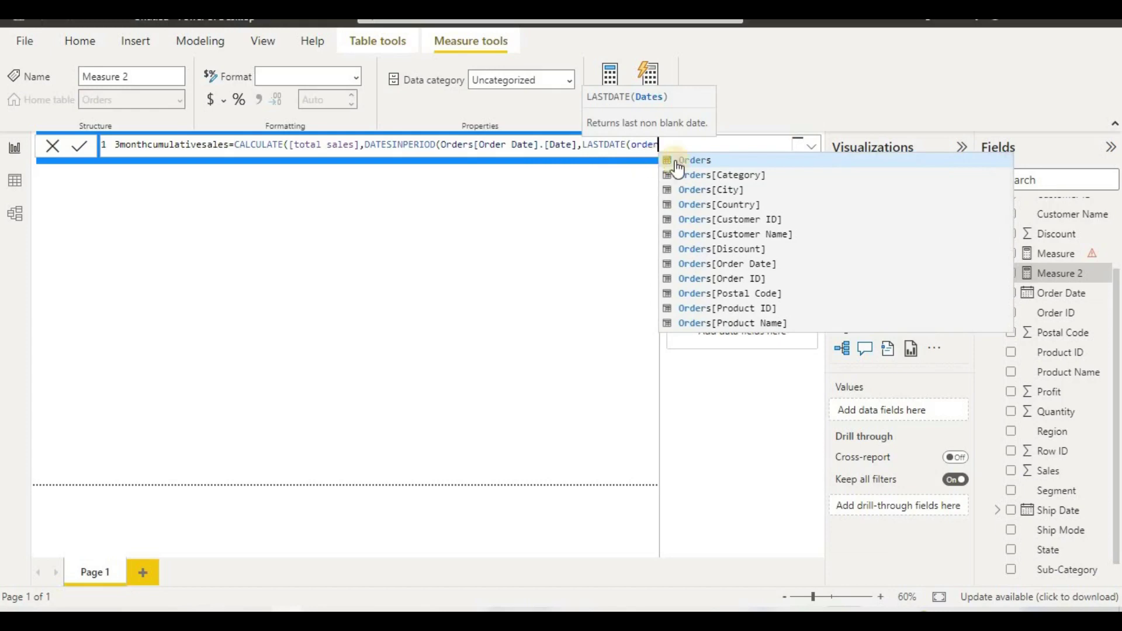
left_click(734, 263)
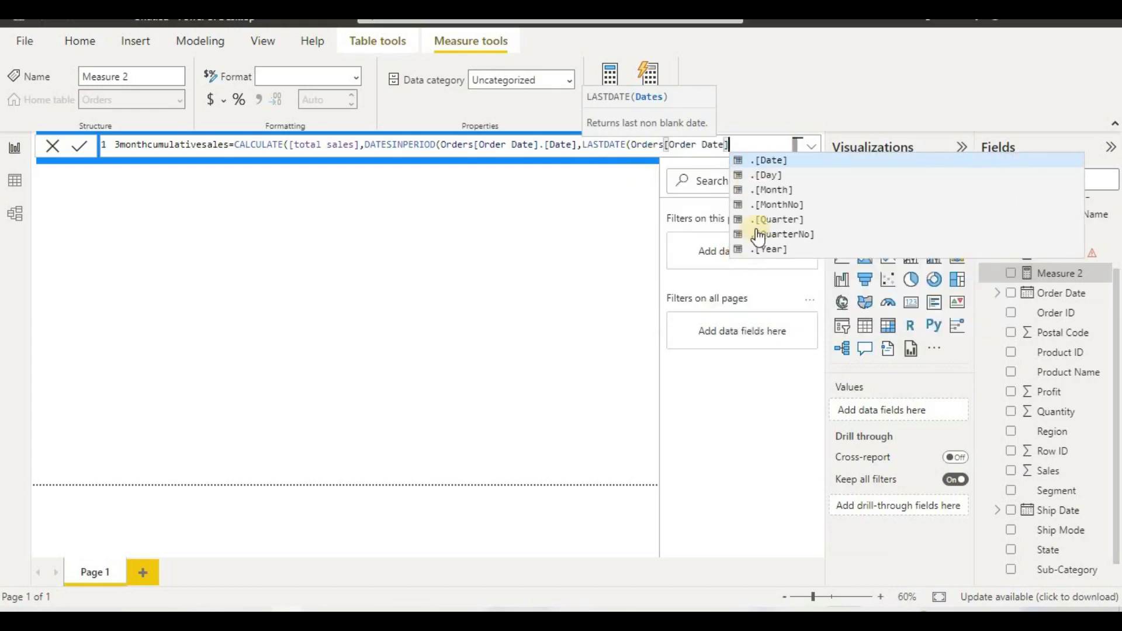
left_click(805, 159)
Finish the period as -3, month and commit the 3monthcumulativesales formula.
type(")")
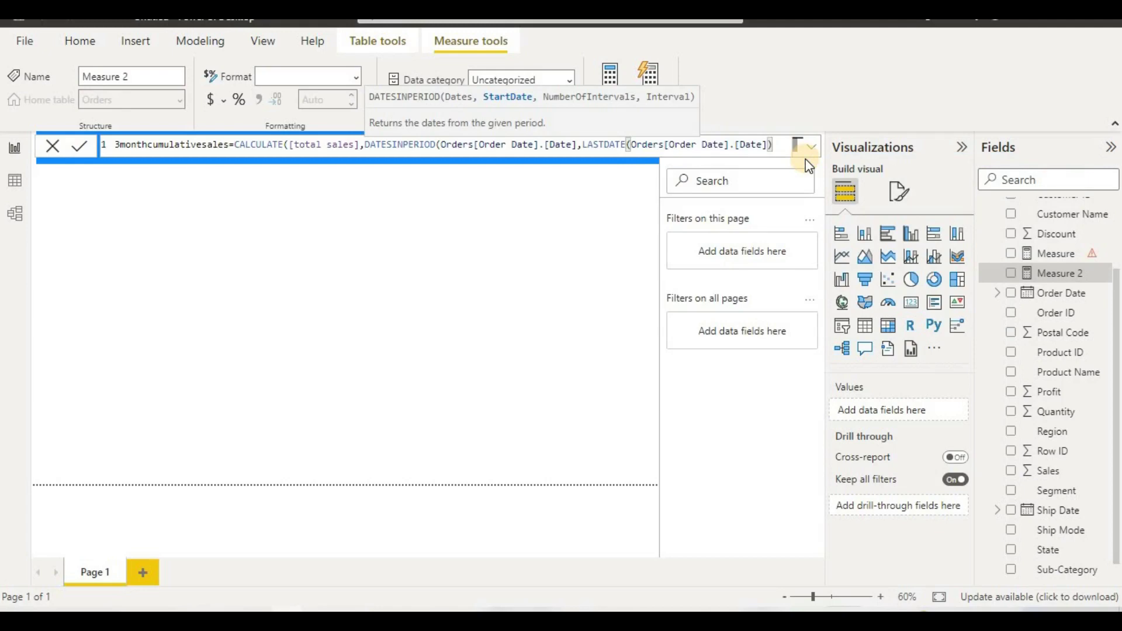
type(",-")
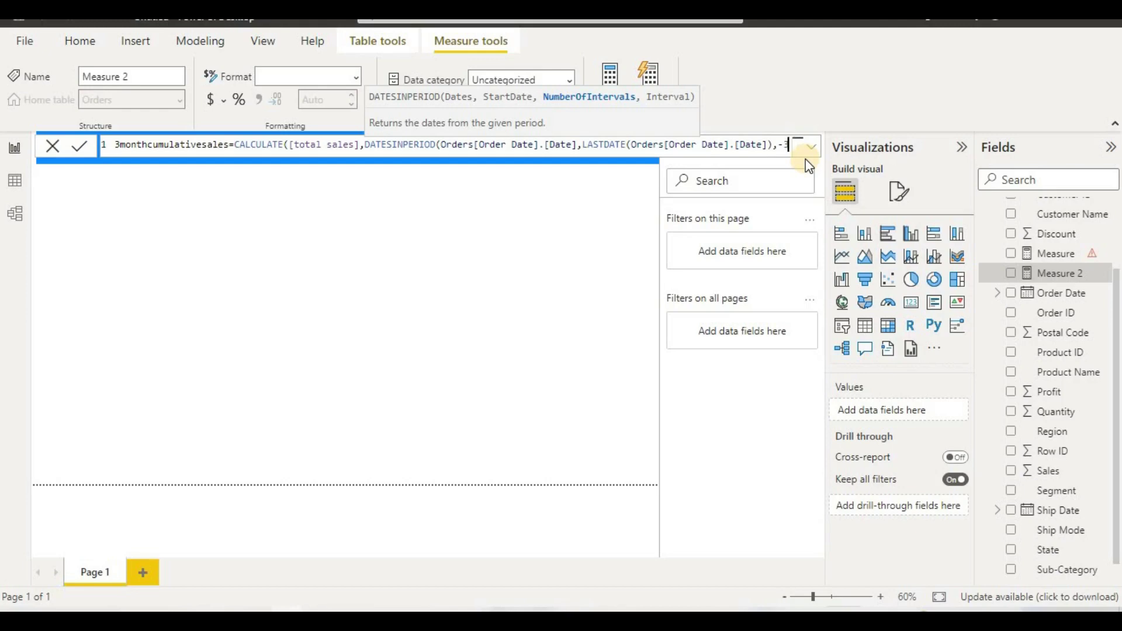
type("3month")
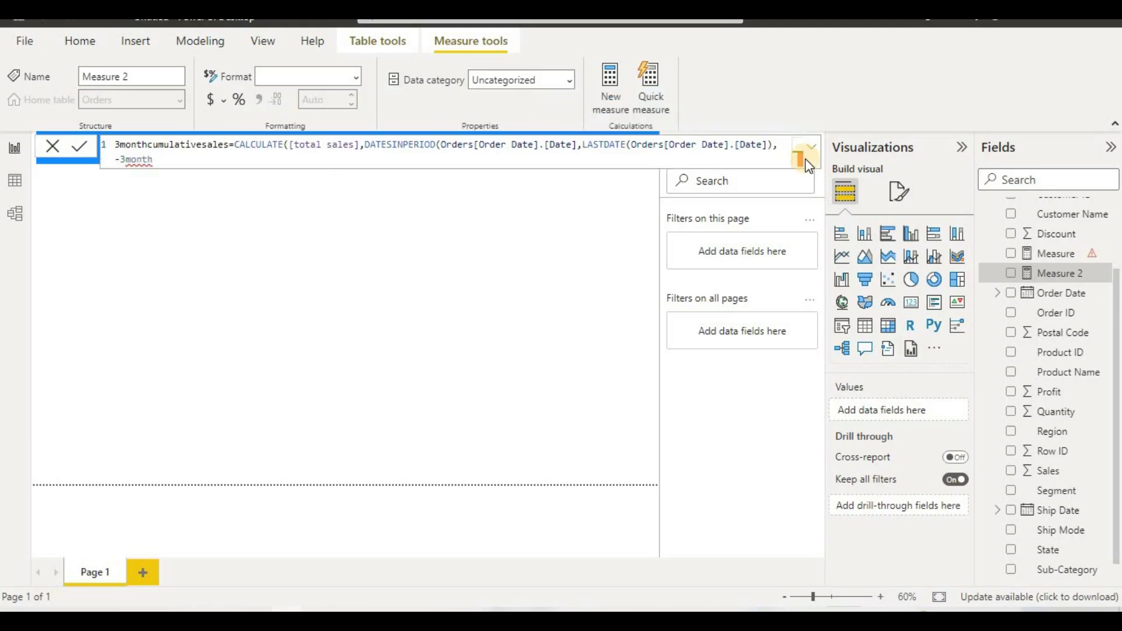
key("BackSpace")
key("BackSpace")
key("BackSpace")
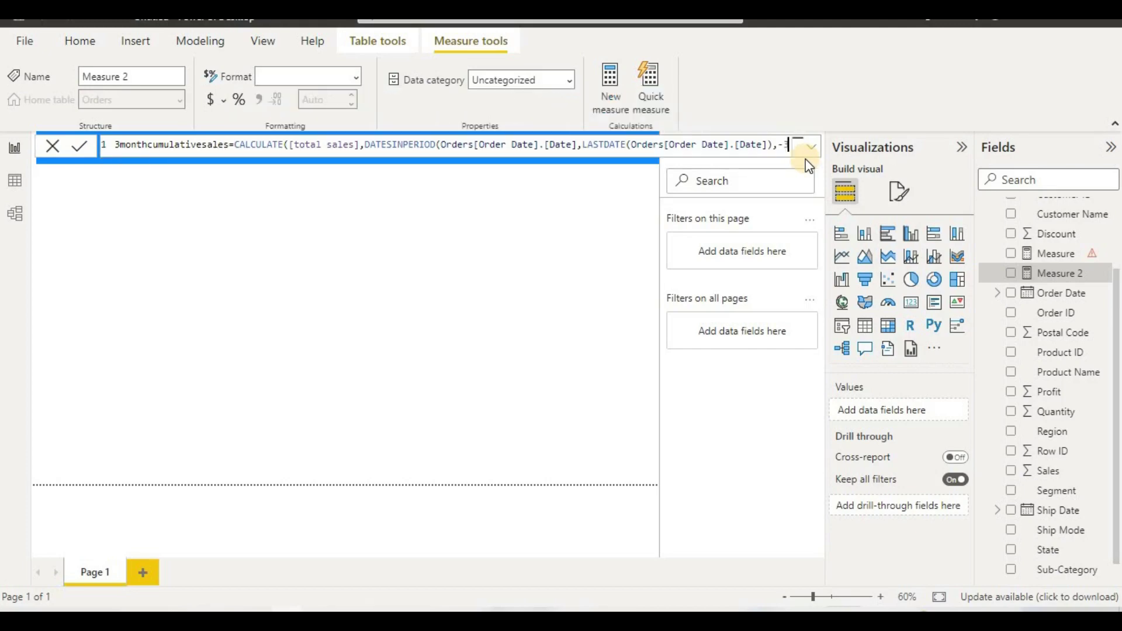
type(",")
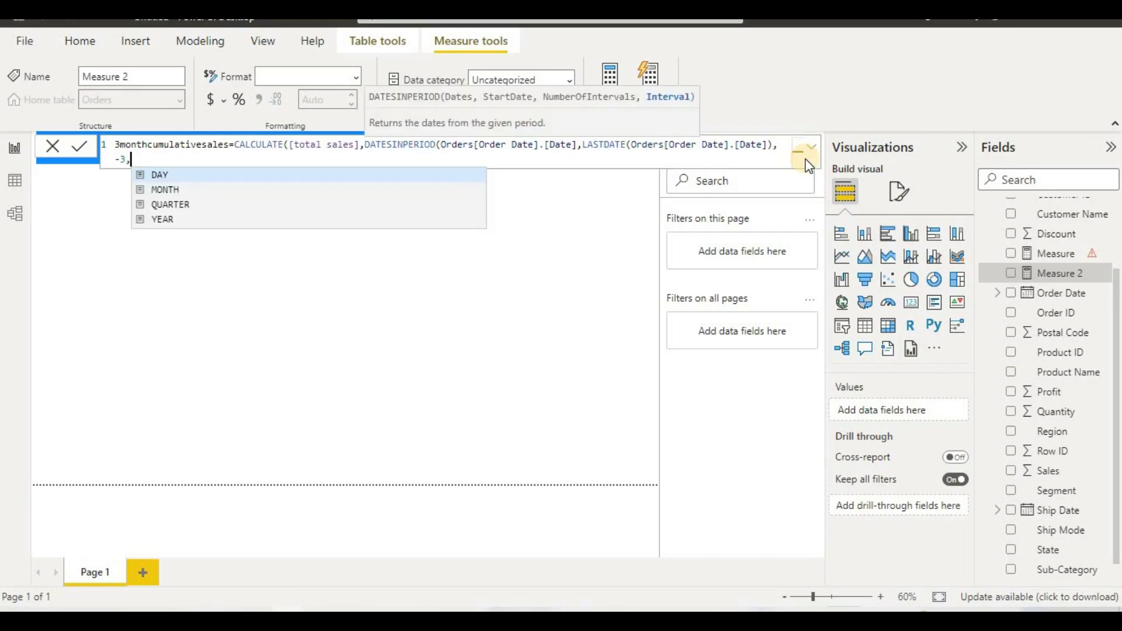
type("month")
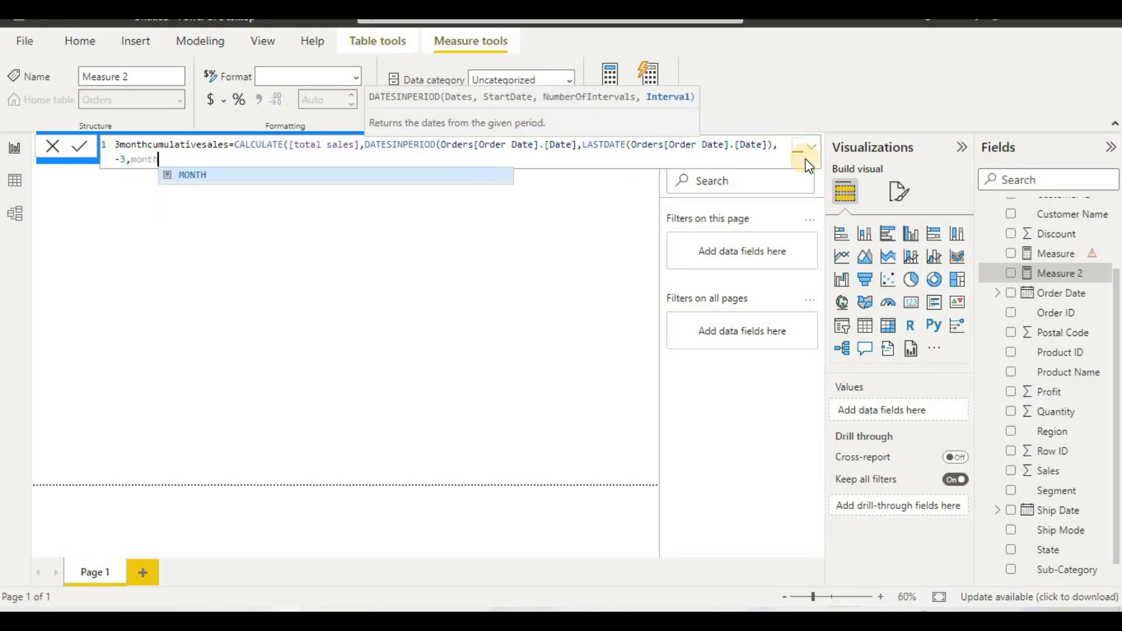
type(")")
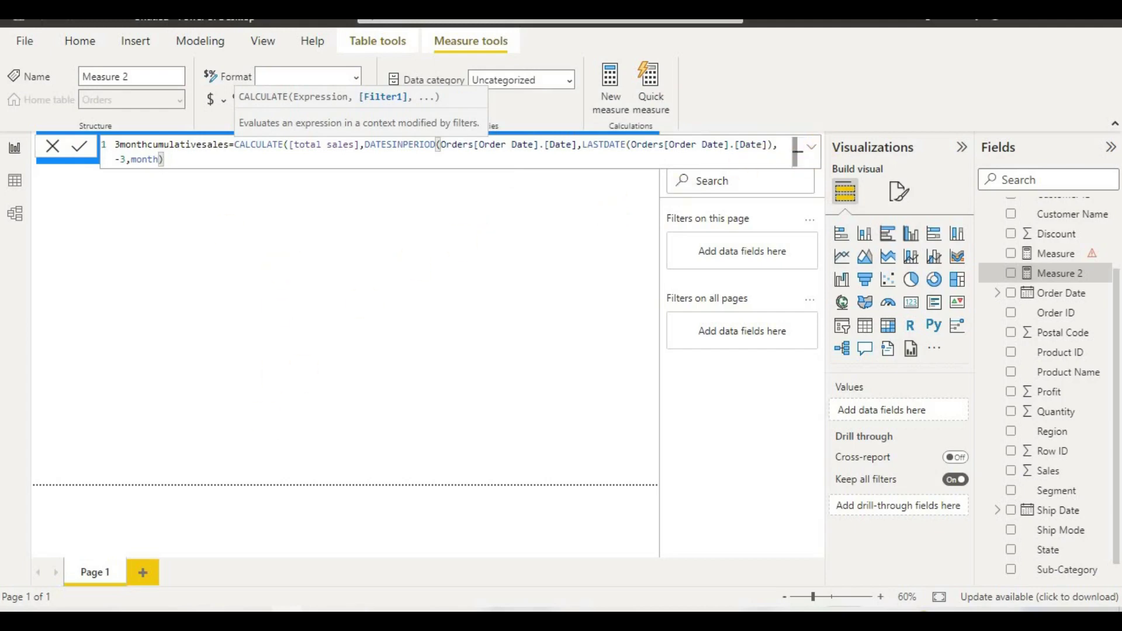
left_click(74, 153)
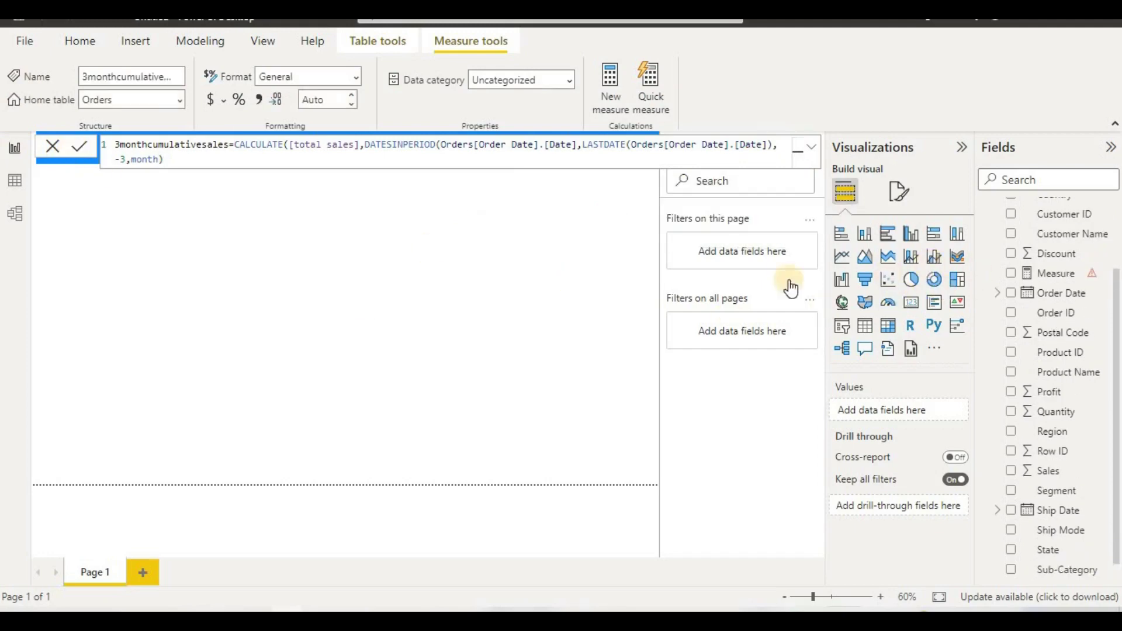
Build a table of Order Date Year, Quarter and Month with total sales, dropping Sub-Category and Day.
left_click(865, 325)
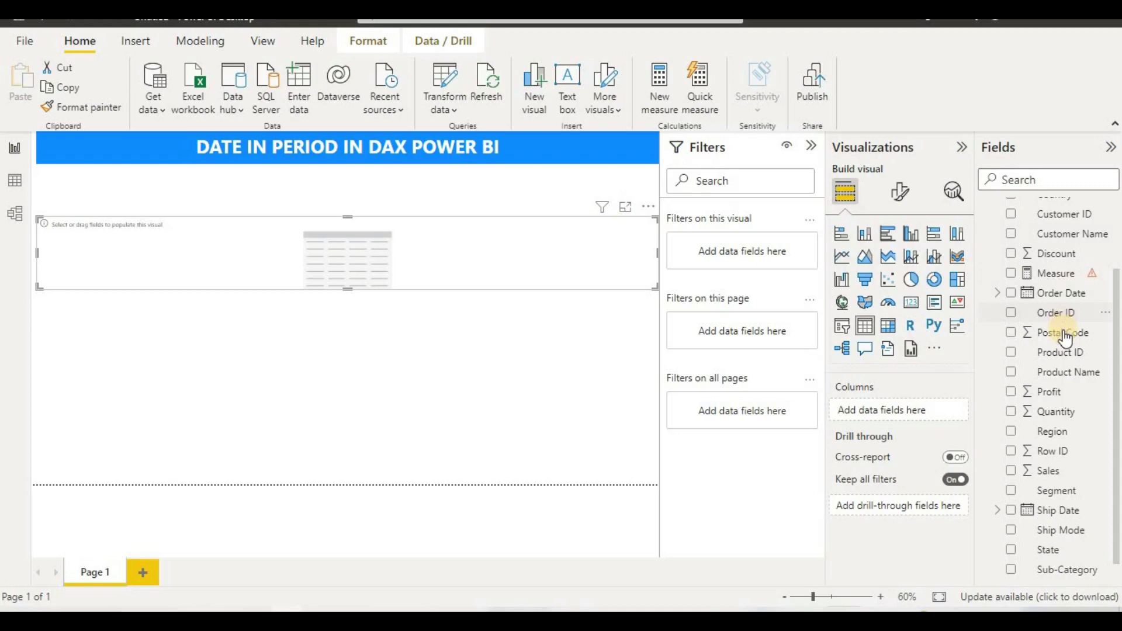
left_click_drag(1061, 300, 903, 410)
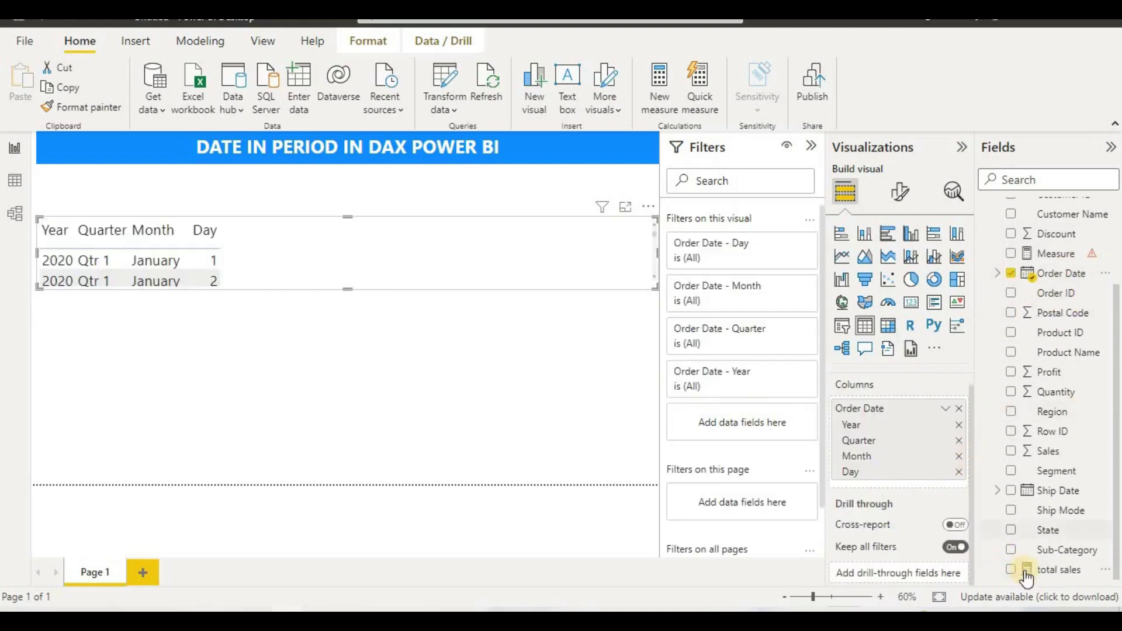
left_click_drag(1014, 570, 884, 491)
left_click_drag(345, 288, 338, 484)
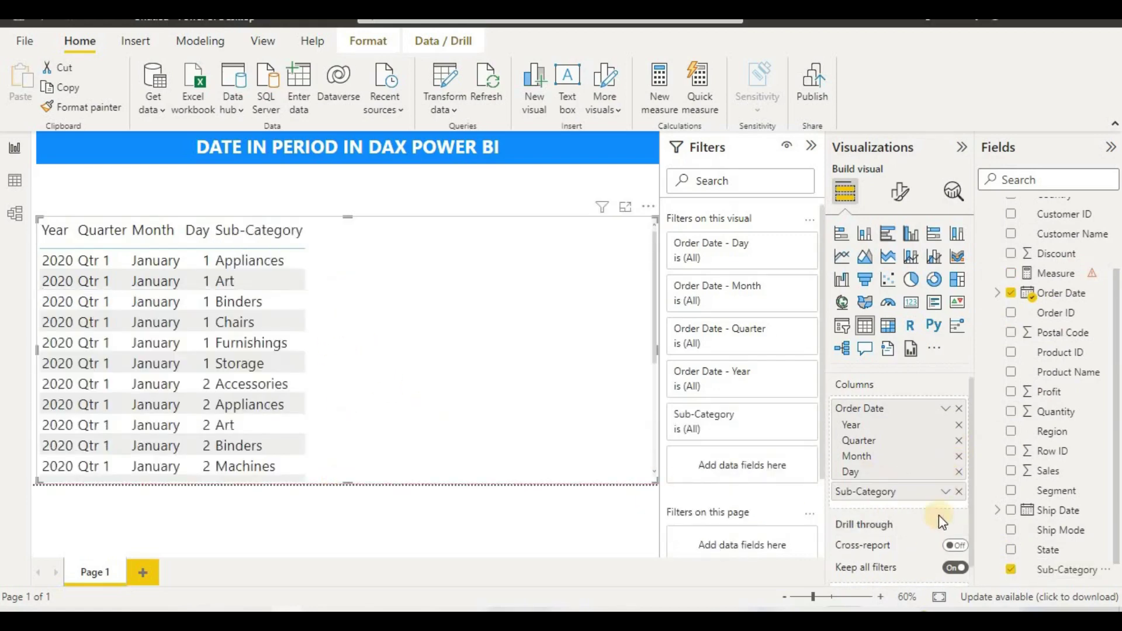
left_click(1066, 568)
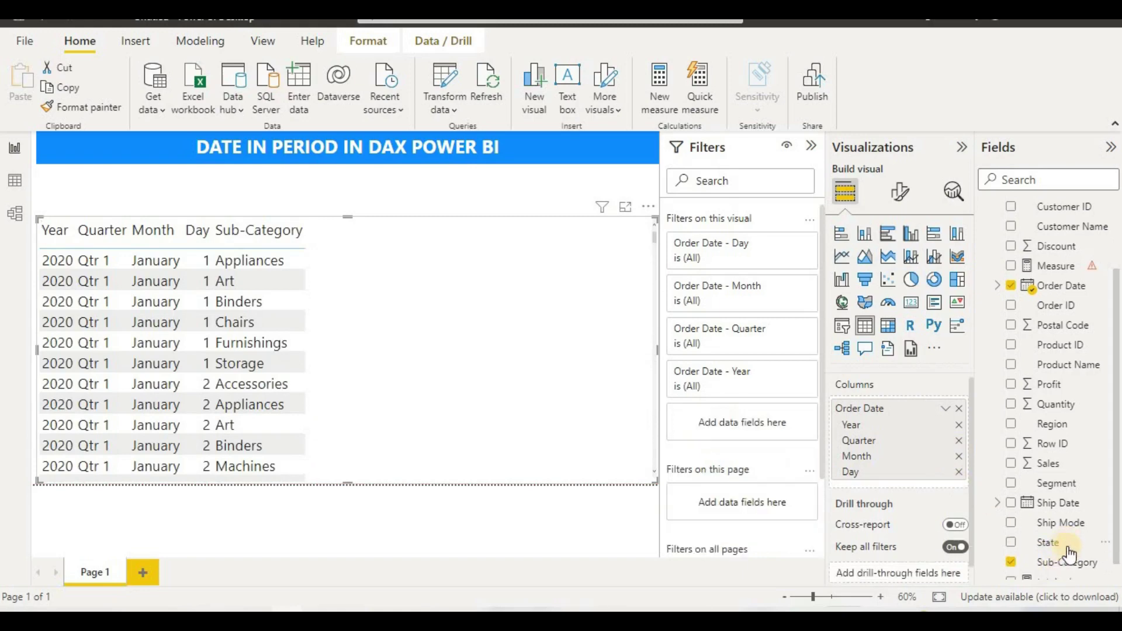
scroll(1045, 567, "down", 1)
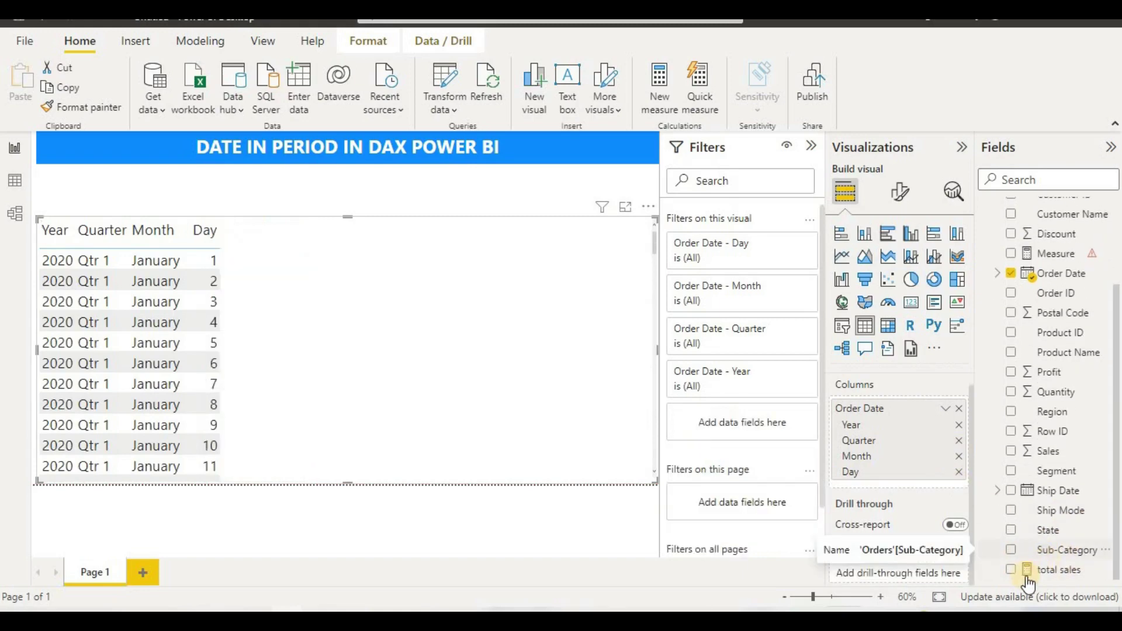
left_click_drag(1048, 570, 882, 489)
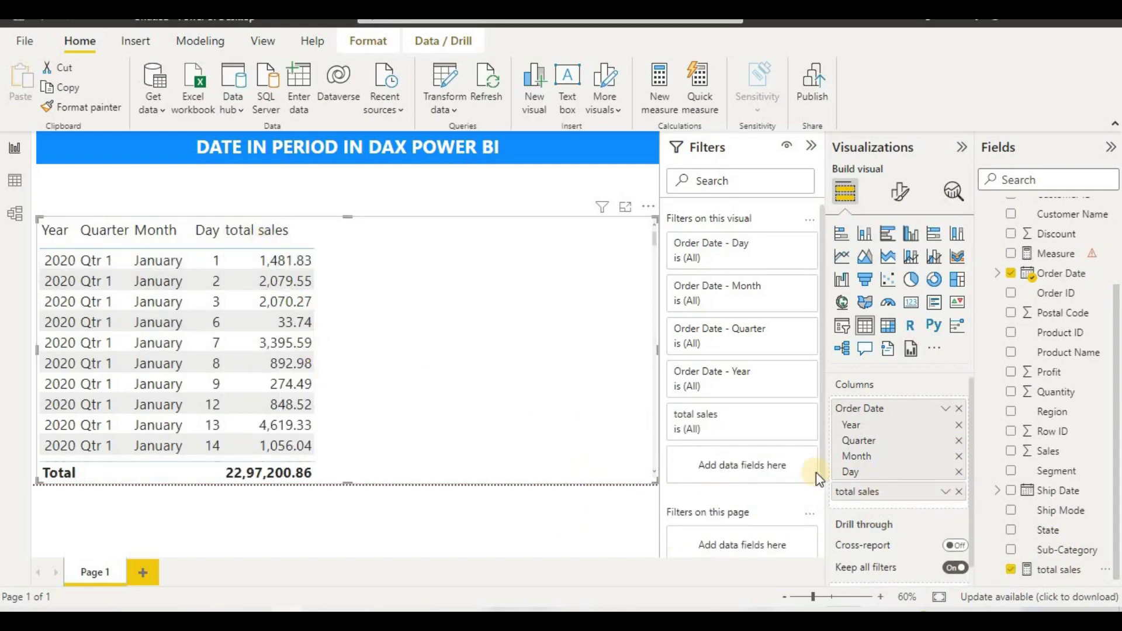
left_click(958, 472)
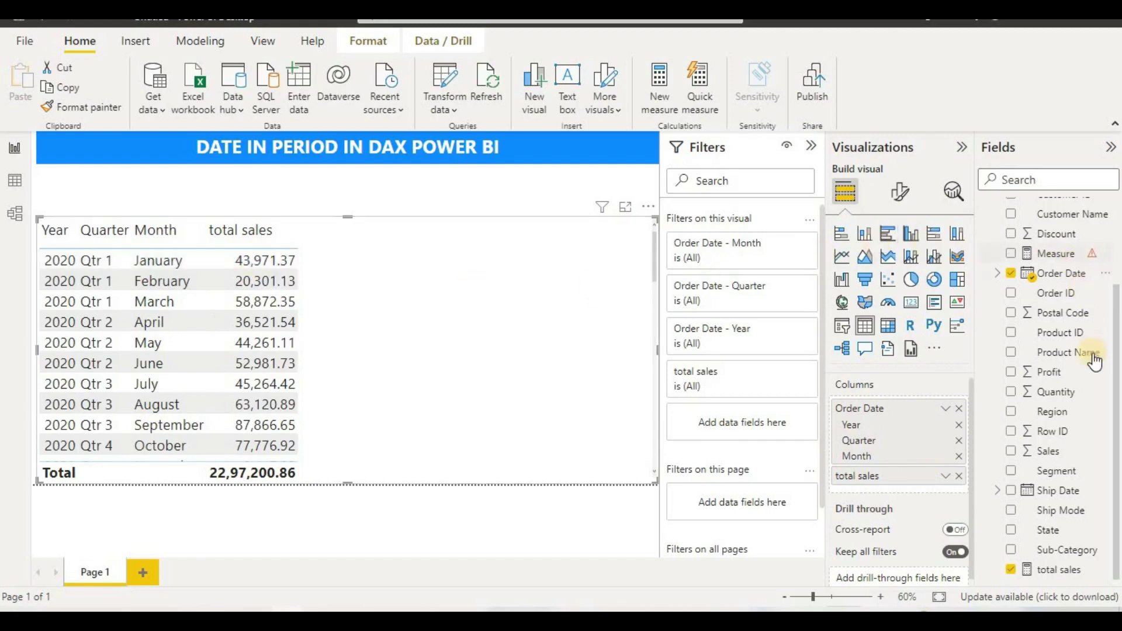
scroll(1064, 374, "up", 3)
Add 3monthcumulativesales to the table, collapse the Filters pane, and shrink the table.
left_click_drag(1058, 228, 493, 315)
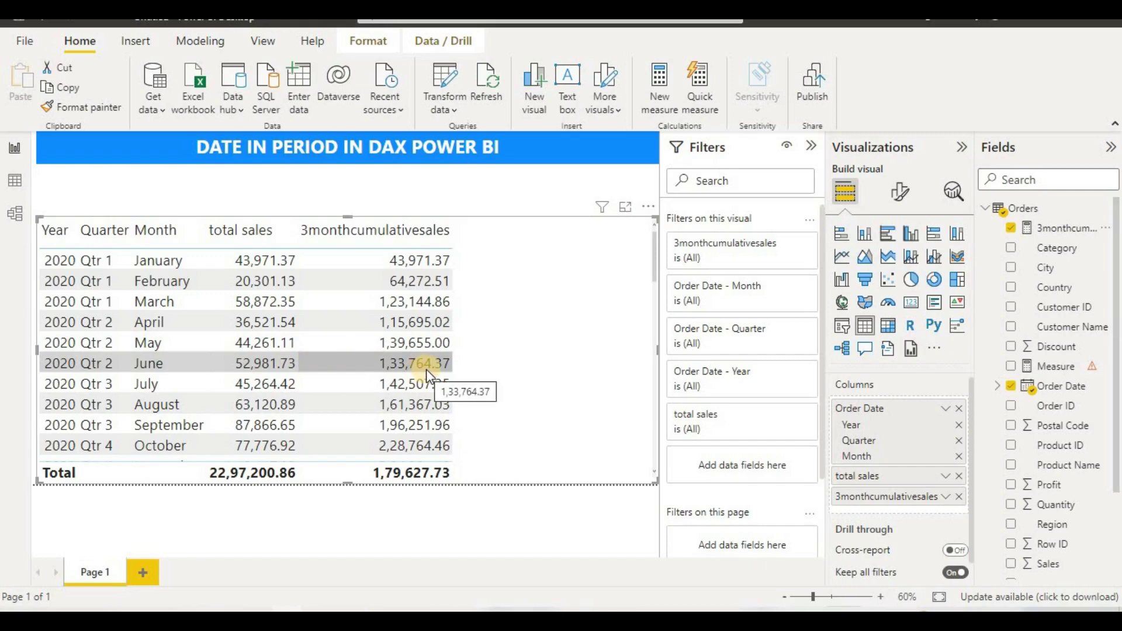
left_click_drag(660, 351, 526, 350)
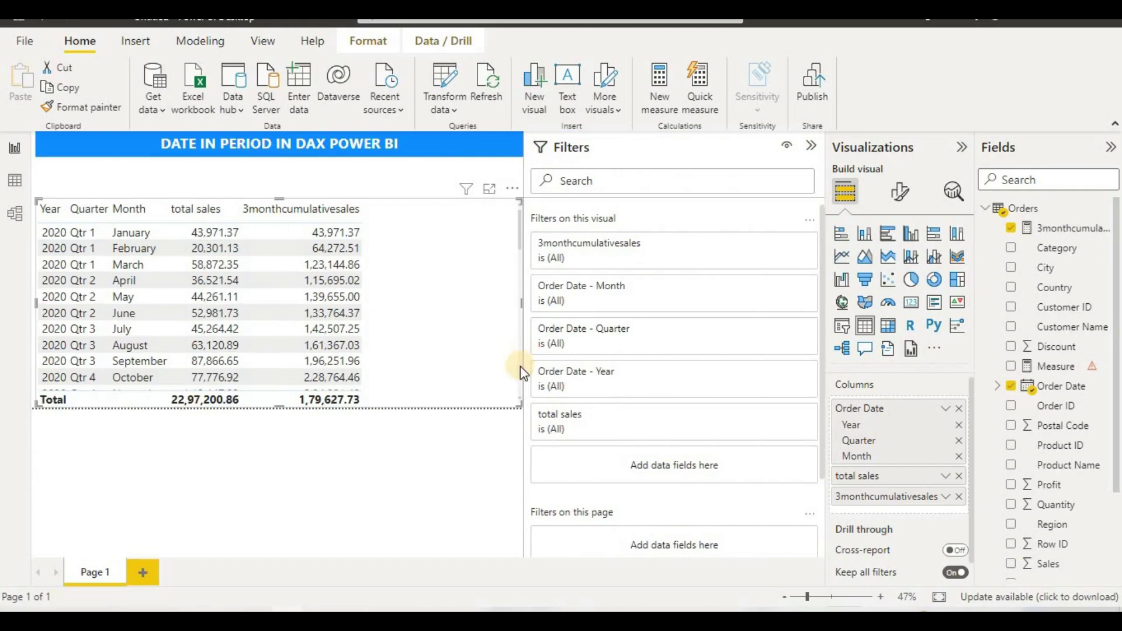
left_click(812, 147)
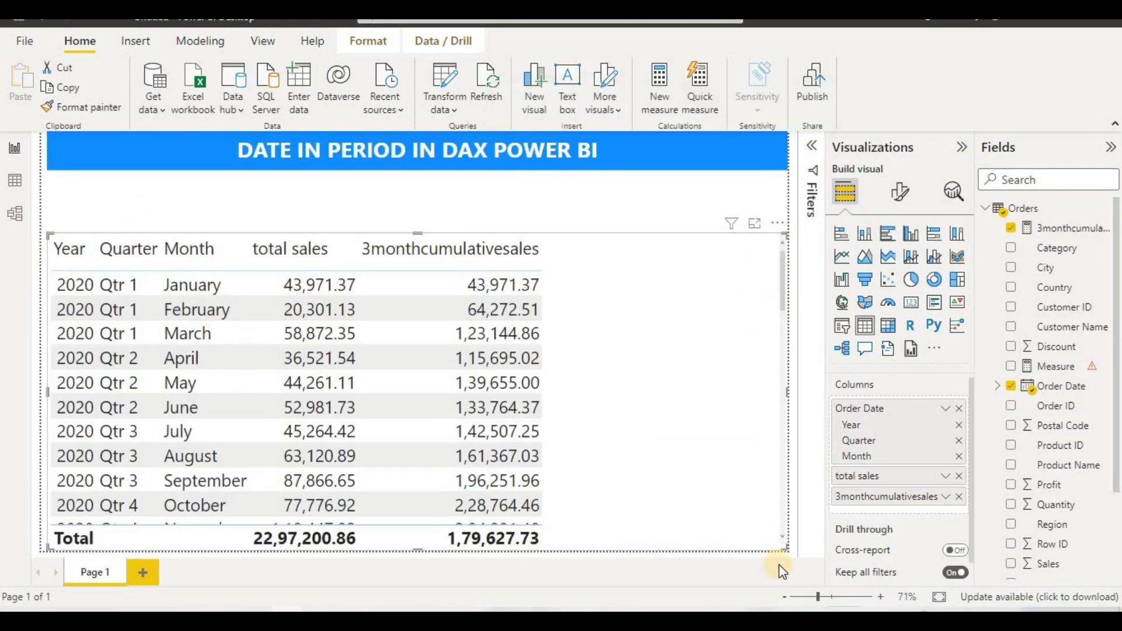
left_click_drag(785, 549, 338, 450)
Place a clustered column chart right of the table with Order Date Year, Quarter, Month on X-axis.
left_click(555, 366)
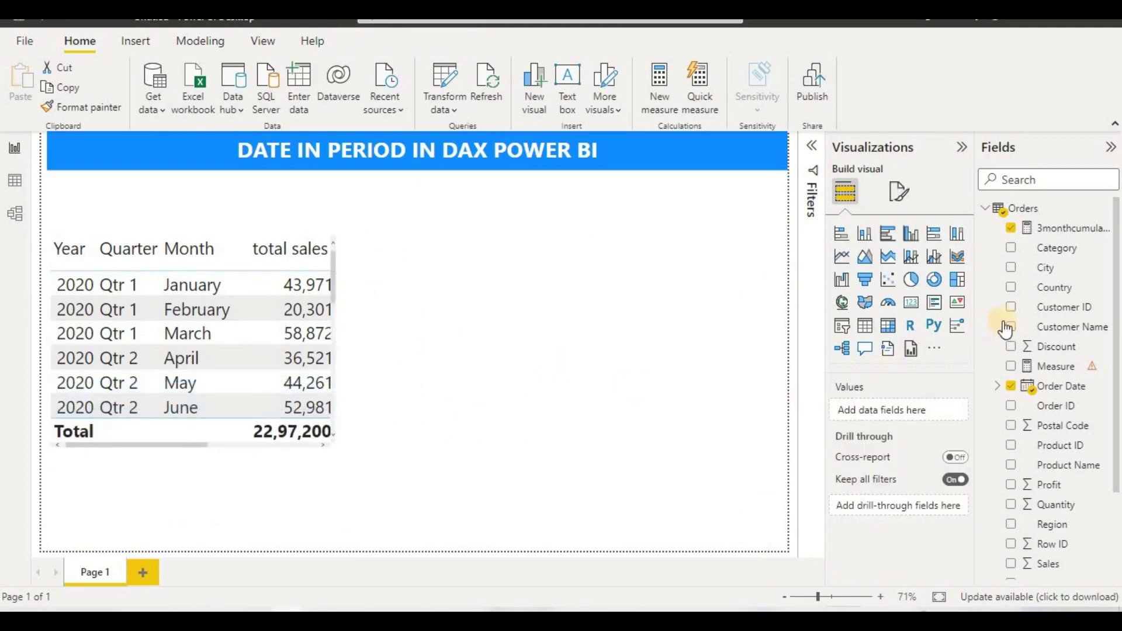
left_click(913, 239)
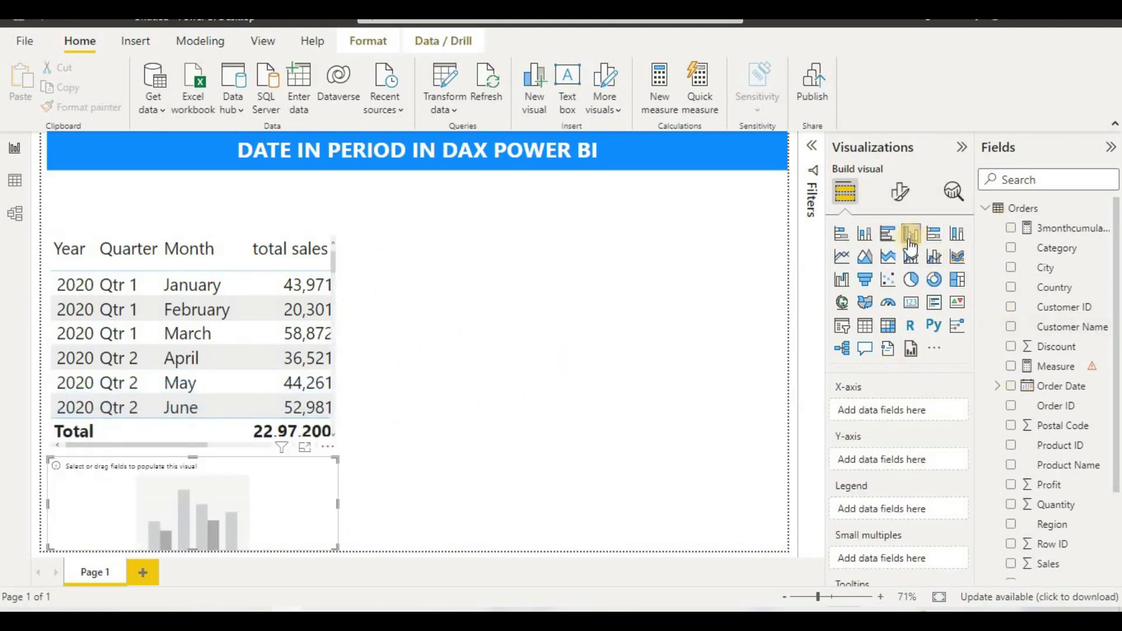
left_click_drag(130, 509, 548, 401)
left_click_drag(636, 325, 613, 296)
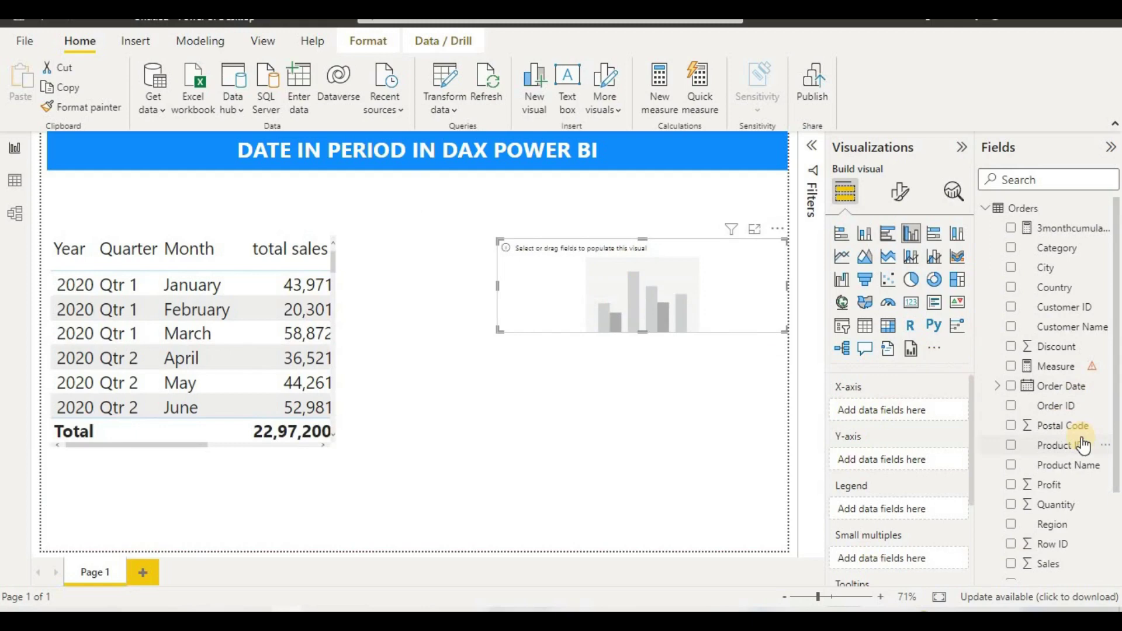
left_click_drag(1046, 386, 941, 421)
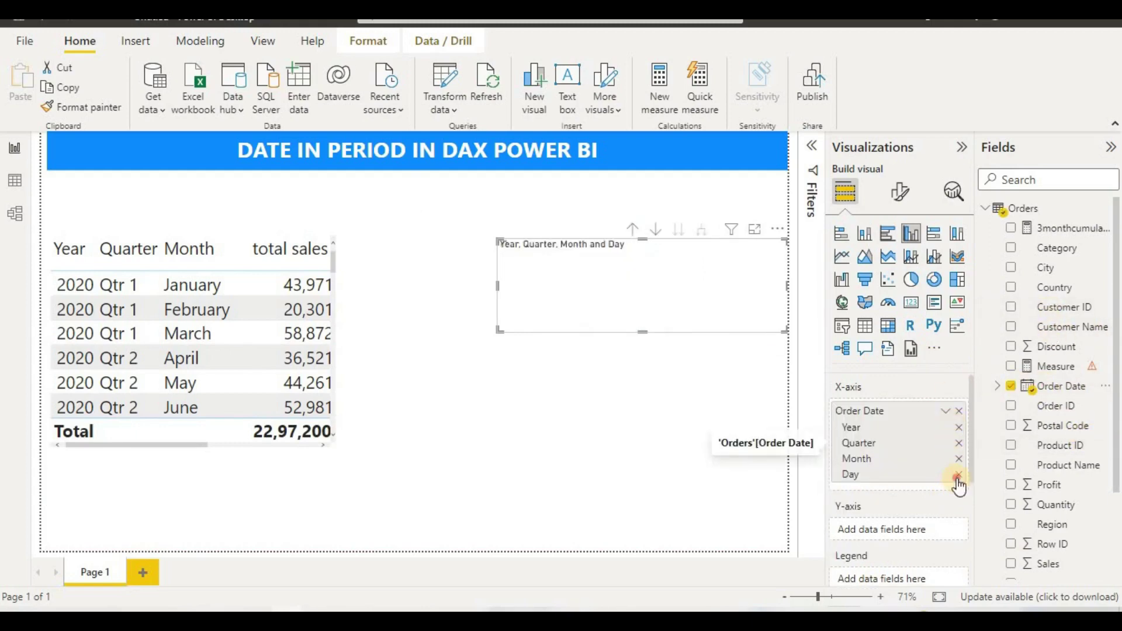
left_click(958, 474)
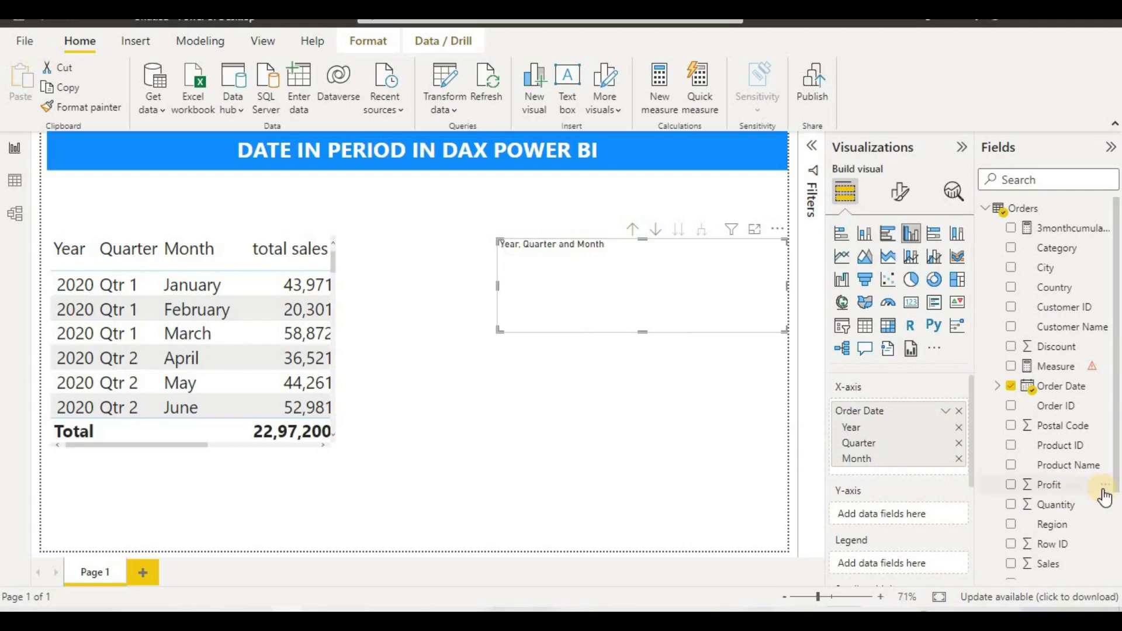
scroll(1104, 497, "down", 3)
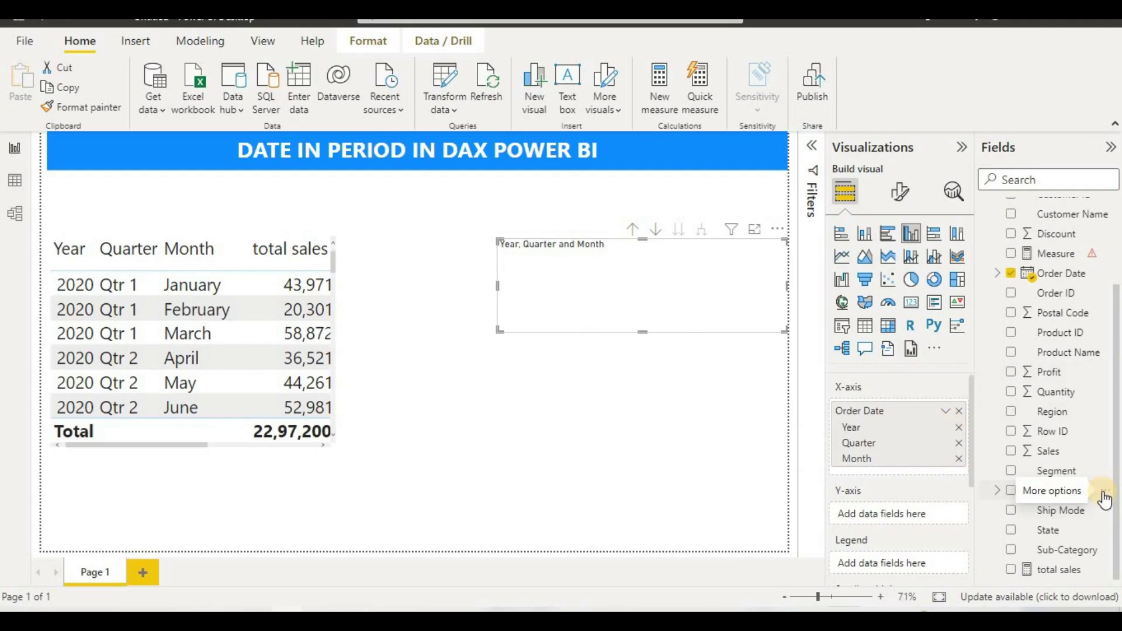
scroll(1096, 479, "up", 3)
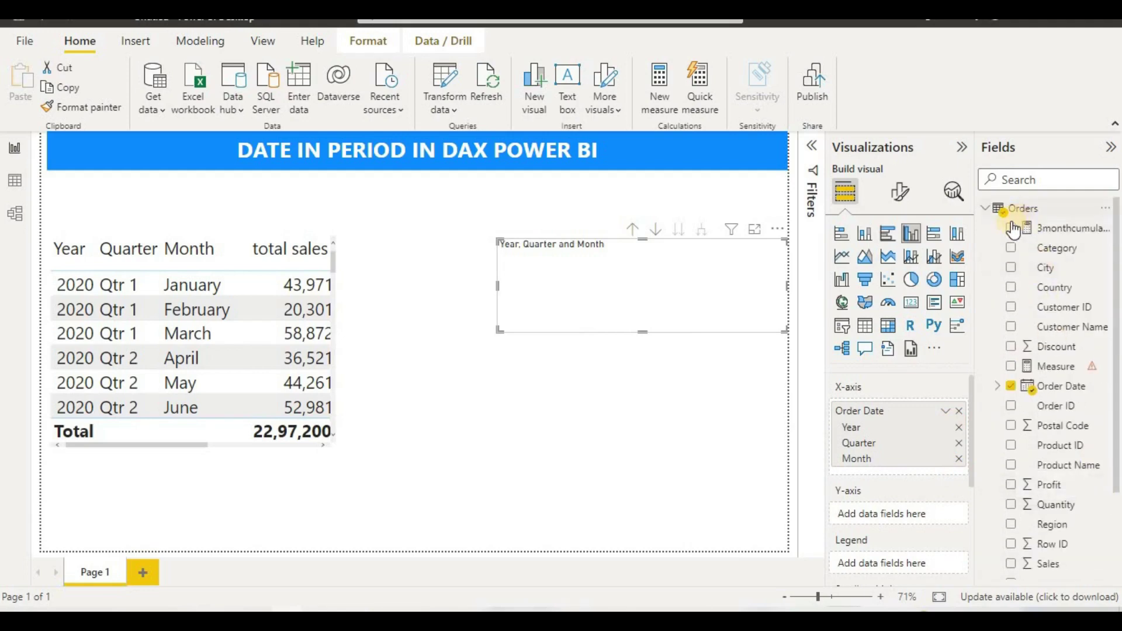
Plot 3monthcumulativesales on the chart, enlarge it through 2022, and scroll the table to that column.
left_click_drag(991, 314, 877, 517)
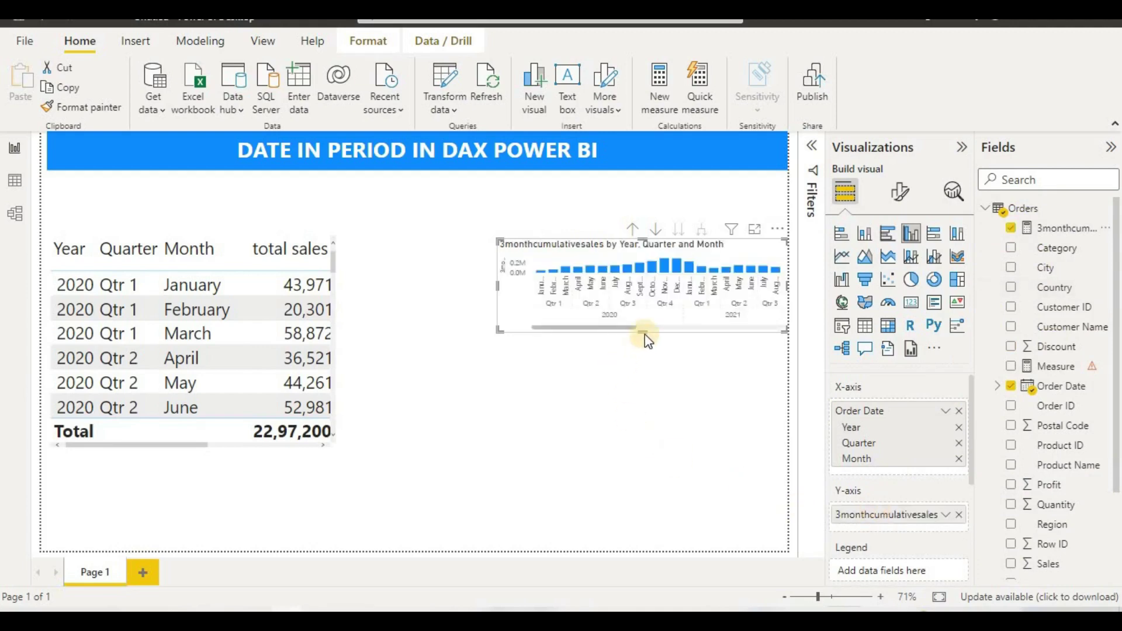
left_click_drag(644, 331, 626, 538)
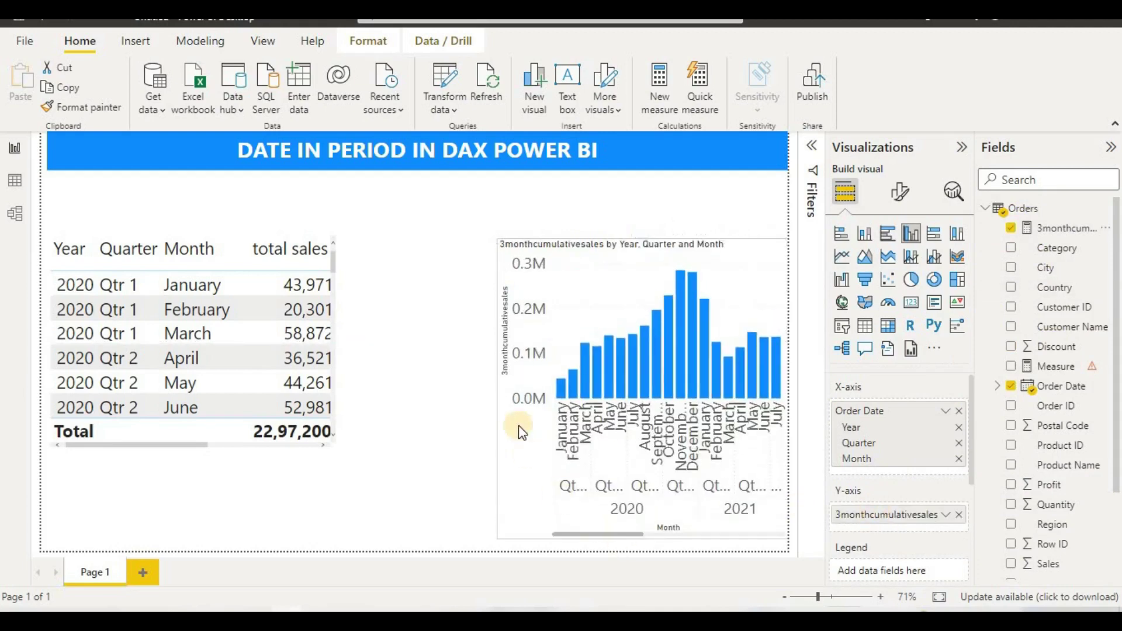
left_click_drag(494, 395, 385, 383)
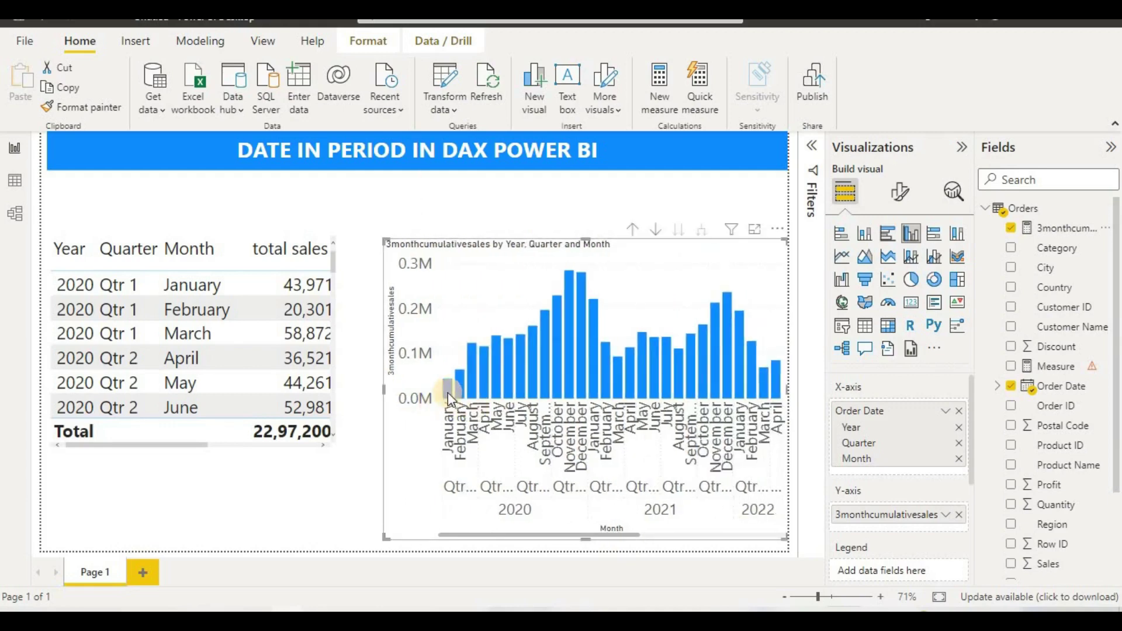
mouse_move(463, 394)
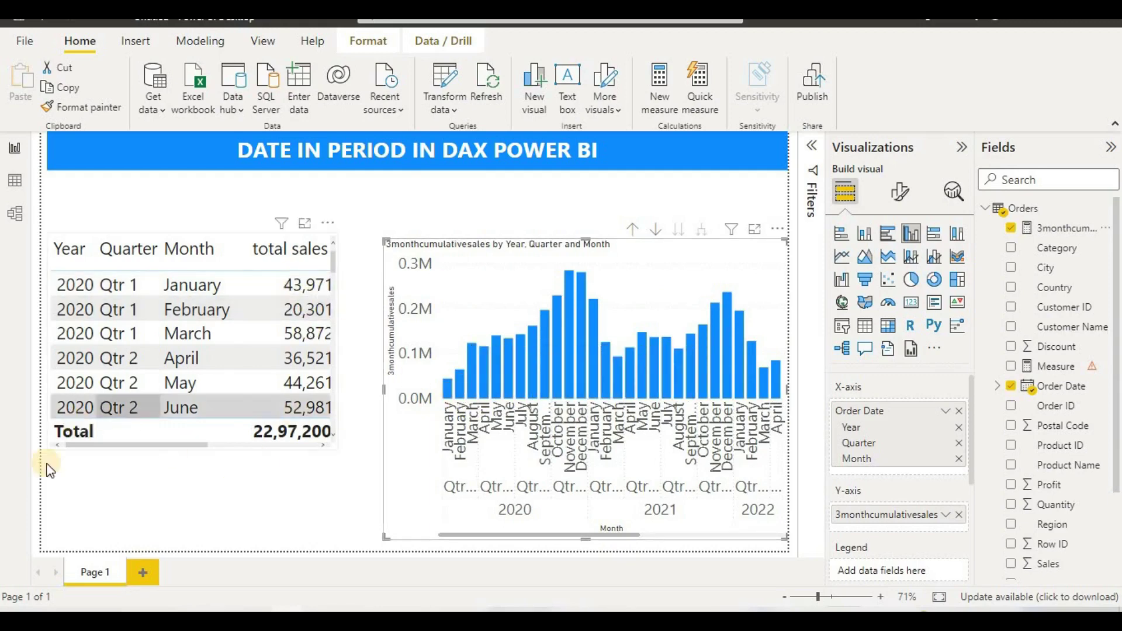
left_click(268, 443)
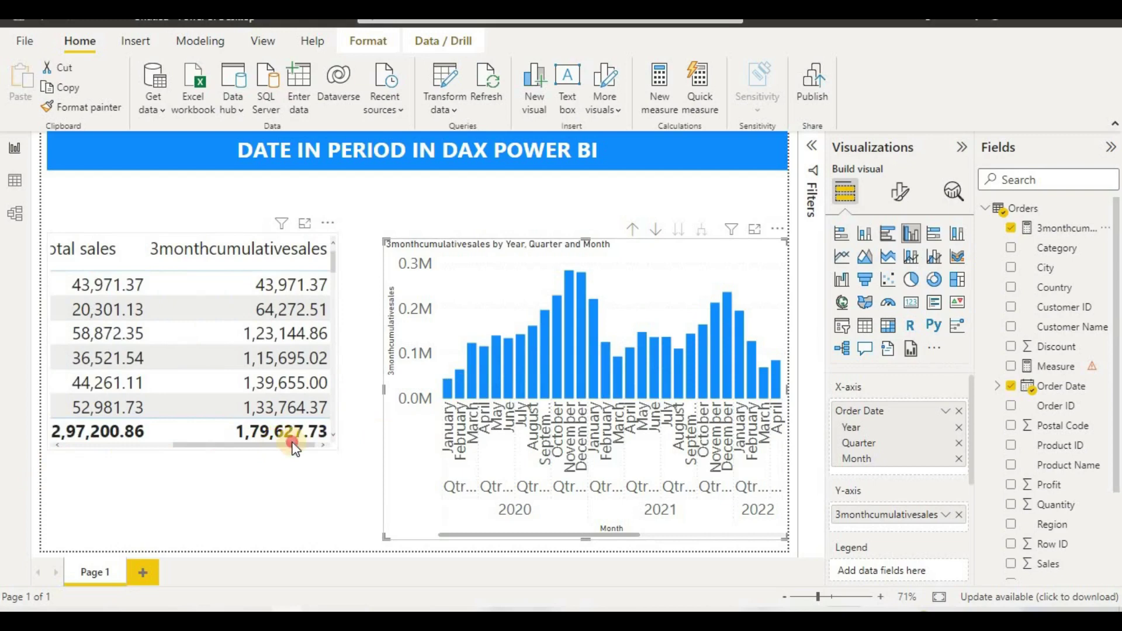